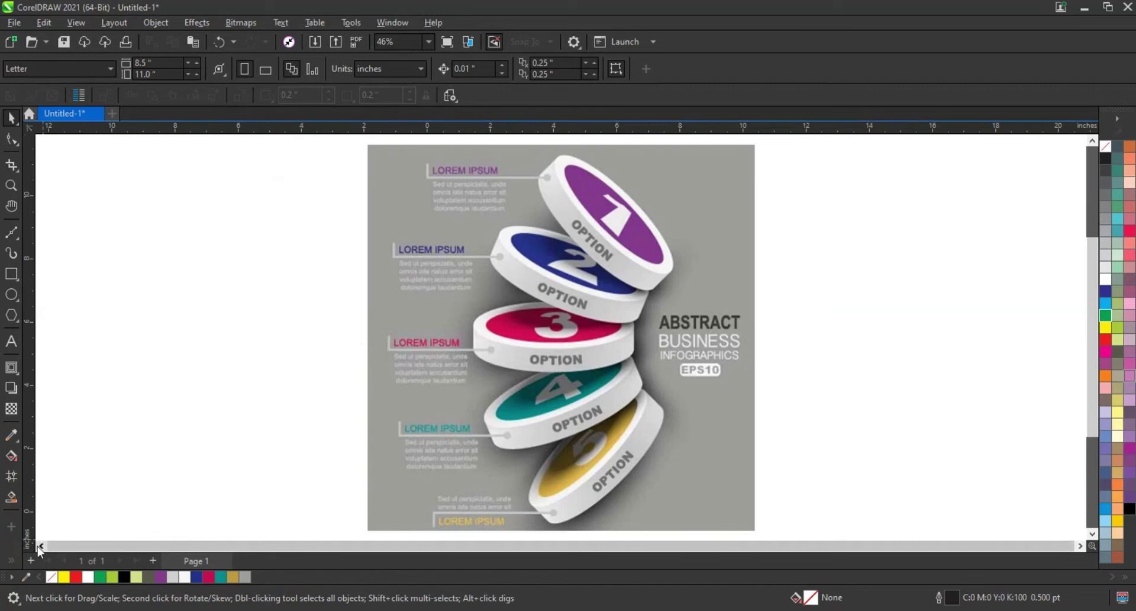
- Draw a large ellipse in the empty area left of the reference artwork
left_click(41, 546)
left_click(12, 188)
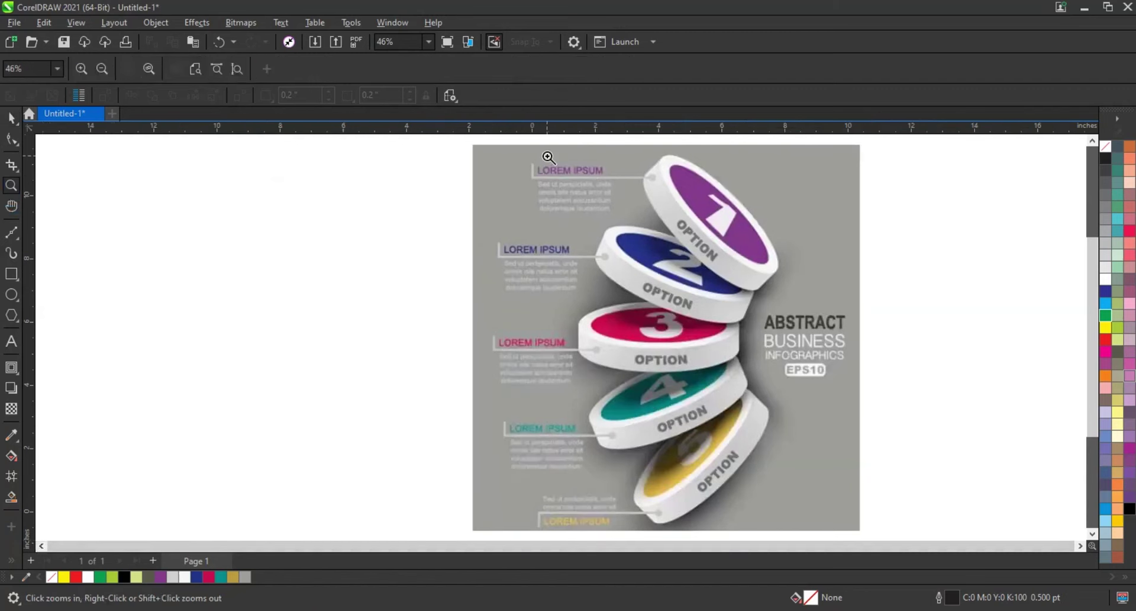
left_click(786, 523)
right_click(740, 362)
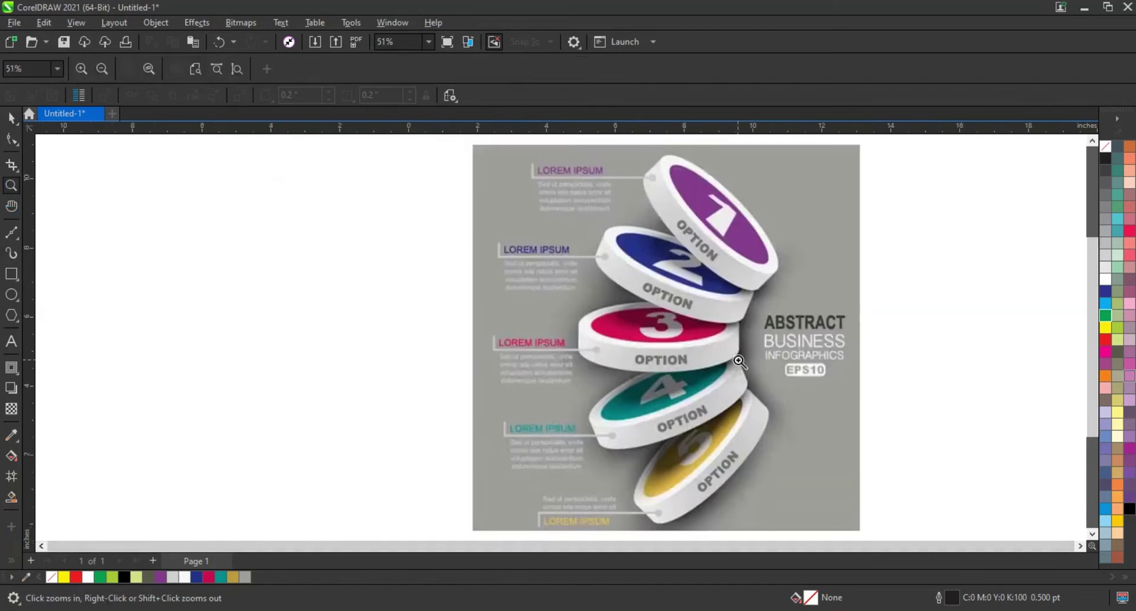
right_click(740, 365)
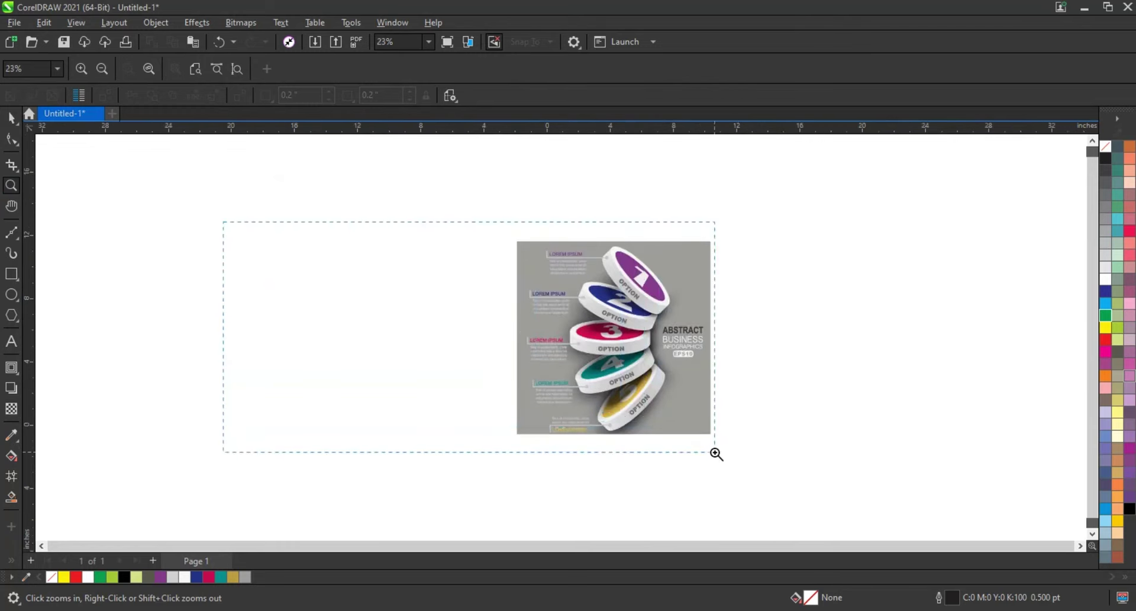
left_click_drag(718, 454, 217, 218)
scroll(775, 411, "up", 2)
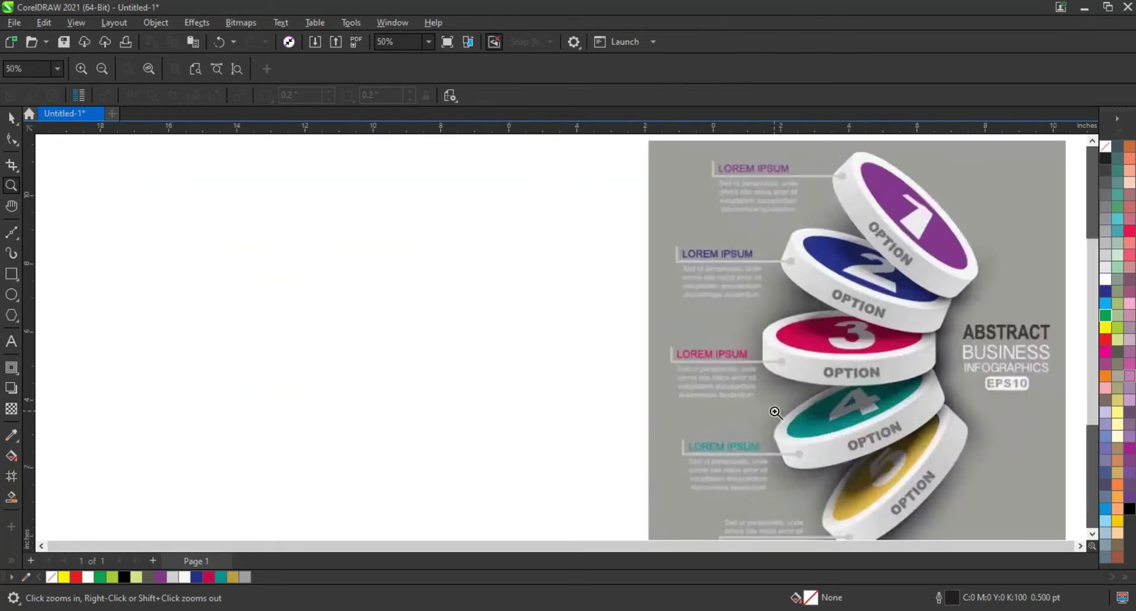
left_click(11, 294)
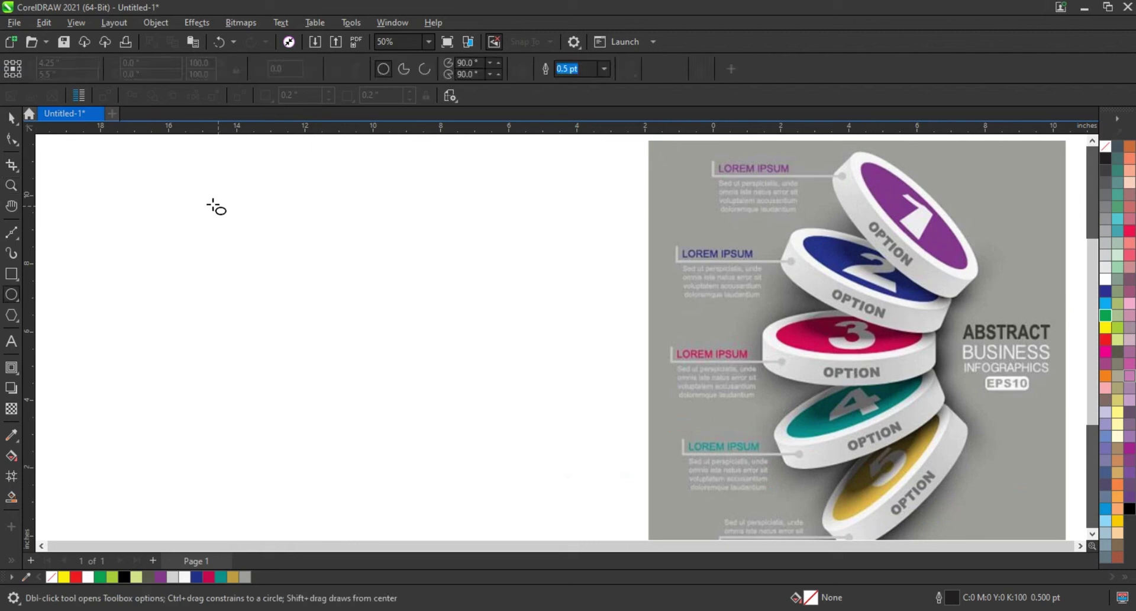
left_click_drag(200, 197, 481, 410)
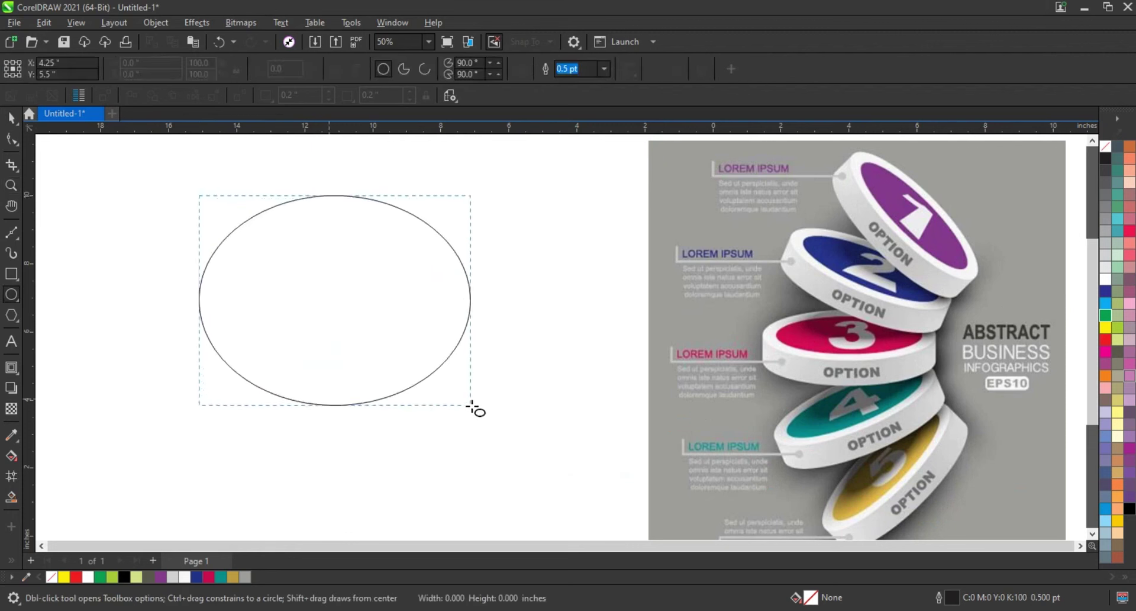
- Give the ellipse a 3.0 pt outline and flatten it to about 56.3% height (3.548")
left_click(605, 68)
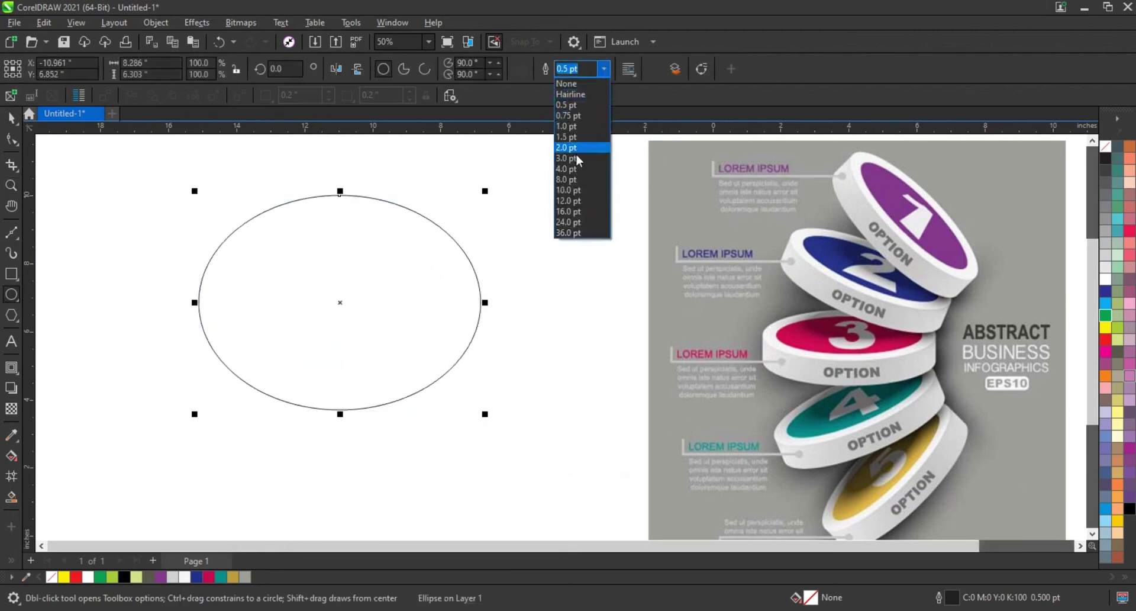
left_click(580, 159)
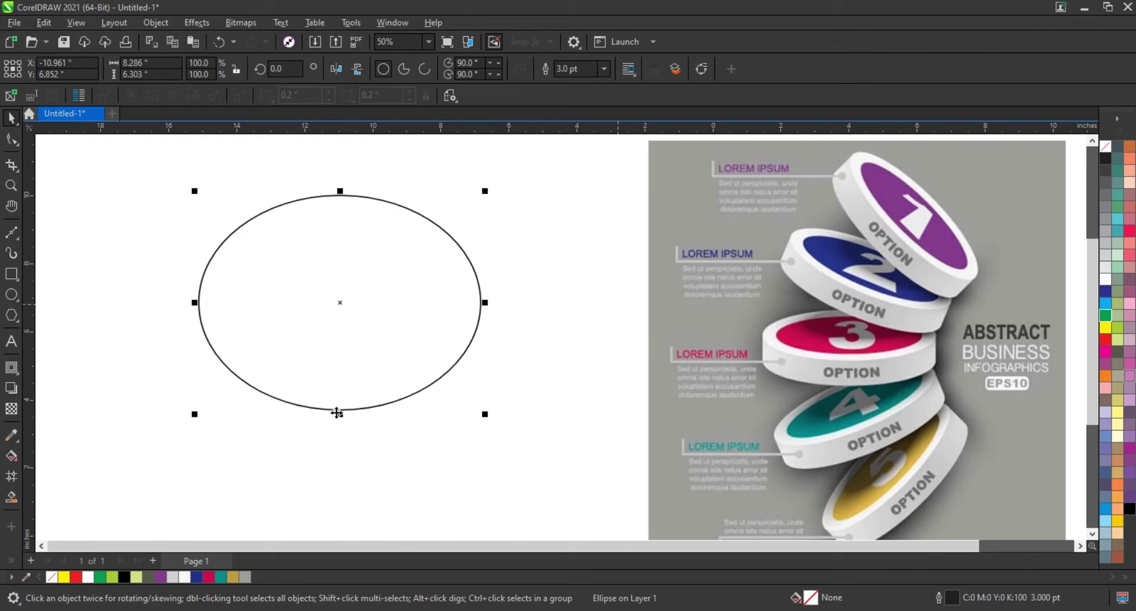
left_click_drag(339, 415, 333, 375)
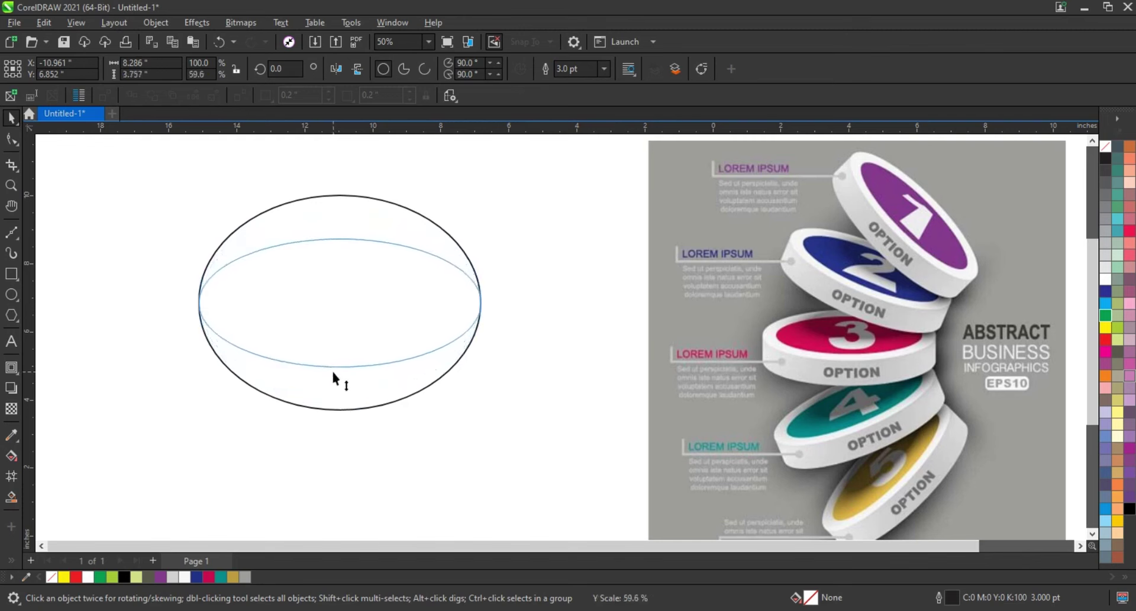
left_click_drag(333, 375, 332, 364)
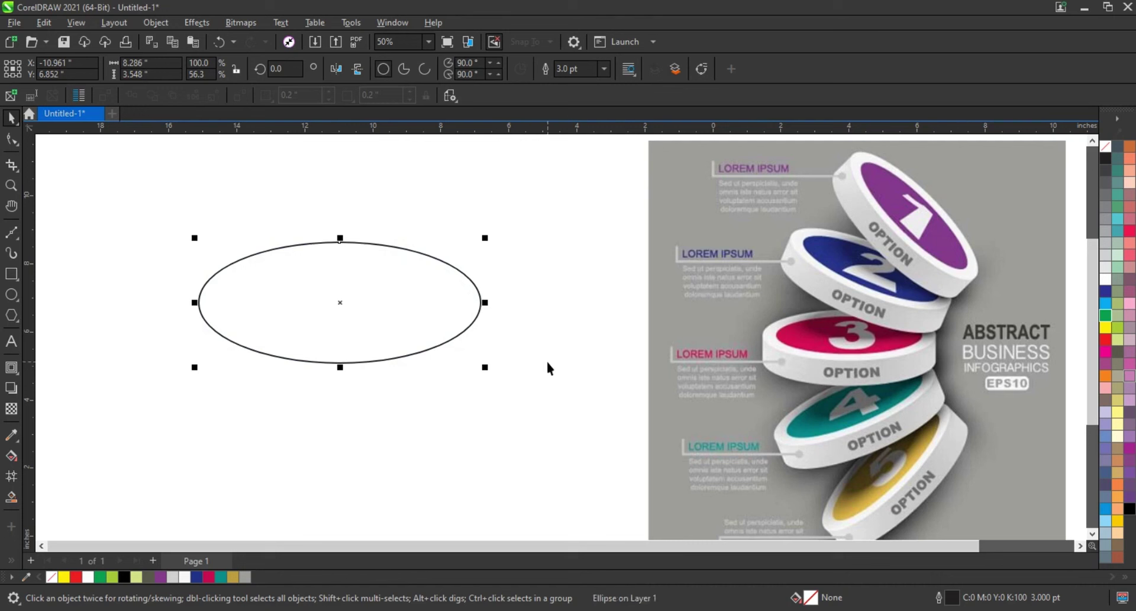
- Add an inward contour to the ellipse and break it apart into a separate inner ellipse
left_click(12, 369)
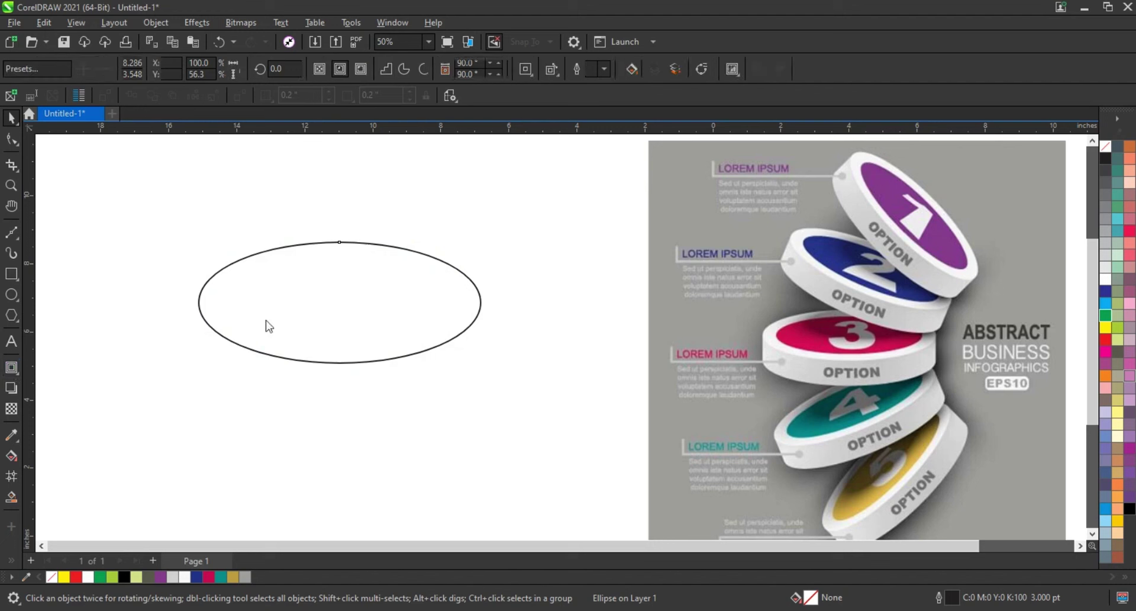
left_click_drag(340, 243, 340, 266)
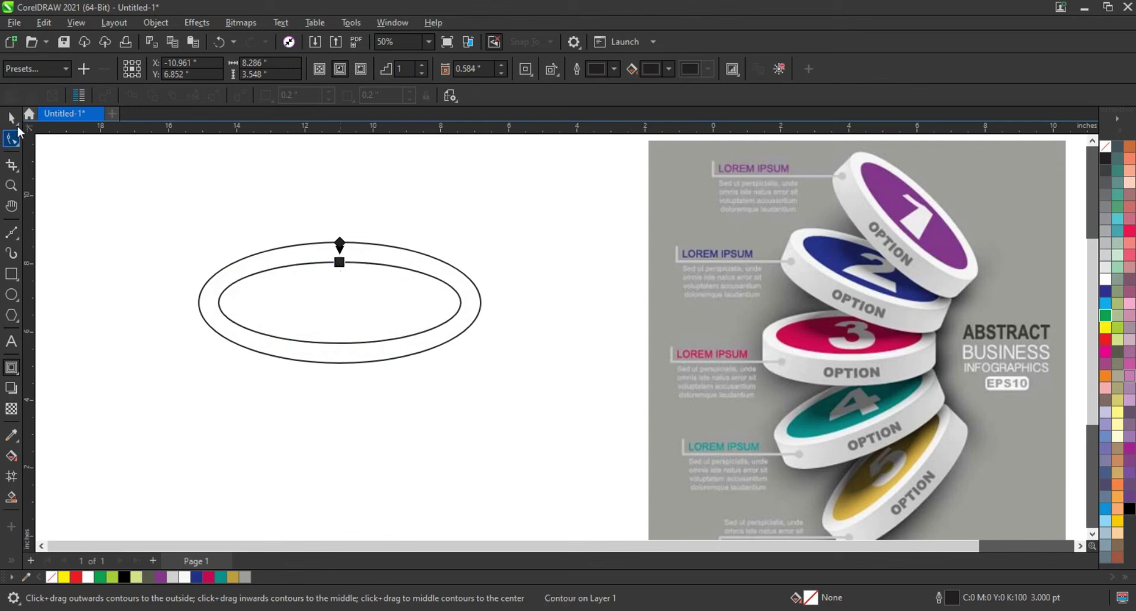
left_click(11, 118)
left_click(156, 22)
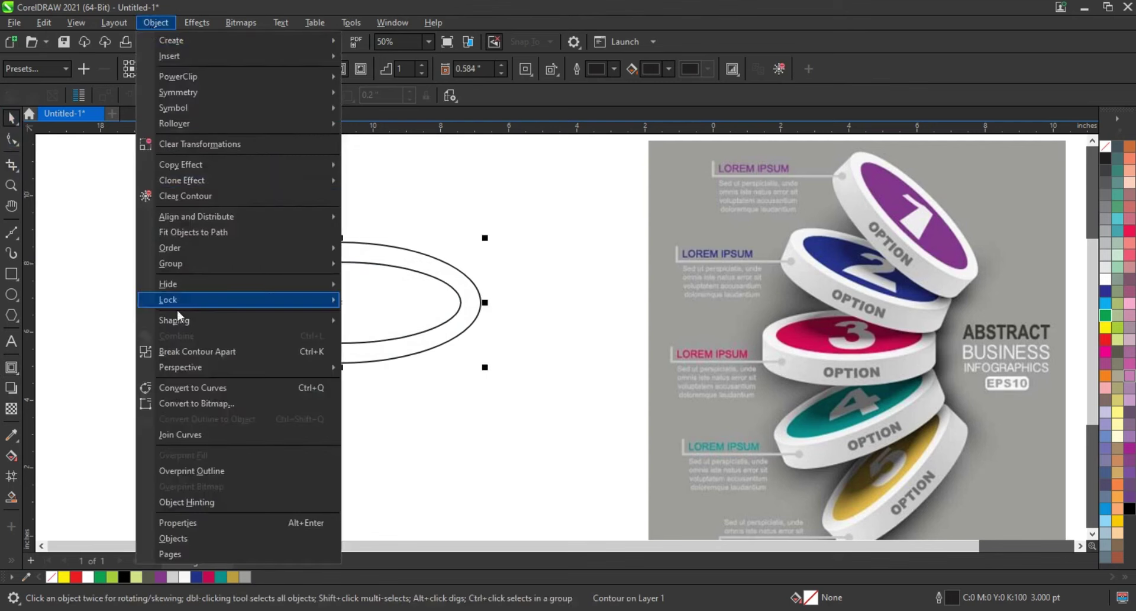
left_click(196, 351)
- Stretch the inner ellipse to 2.672" tall and select it with the outer ellipse
left_click(349, 261)
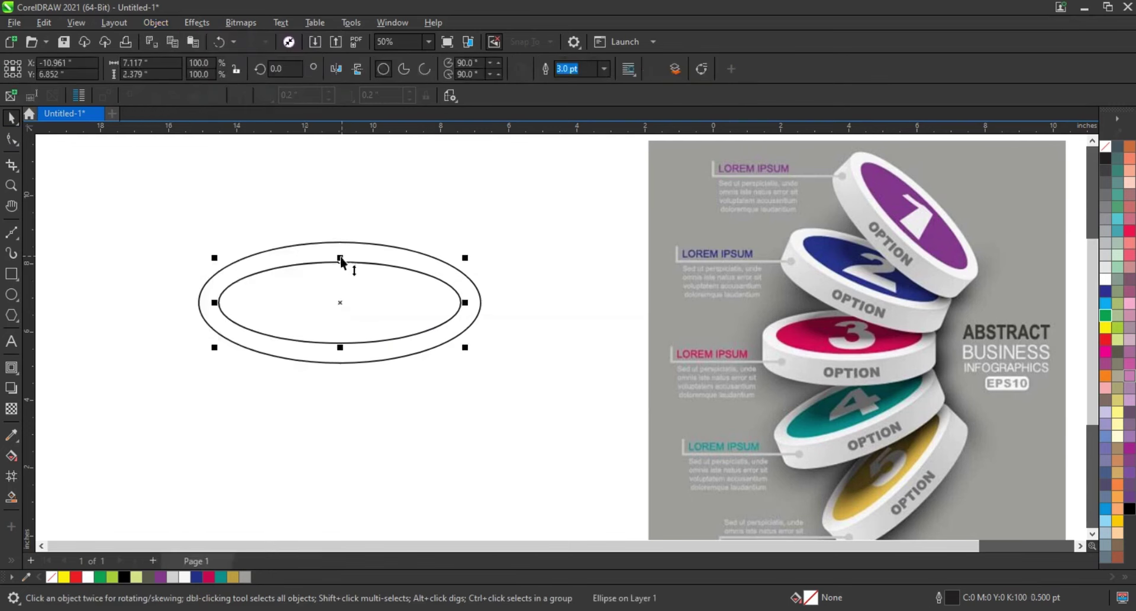
left_click_drag(340, 257, 341, 252)
left_click(377, 246, "shift")
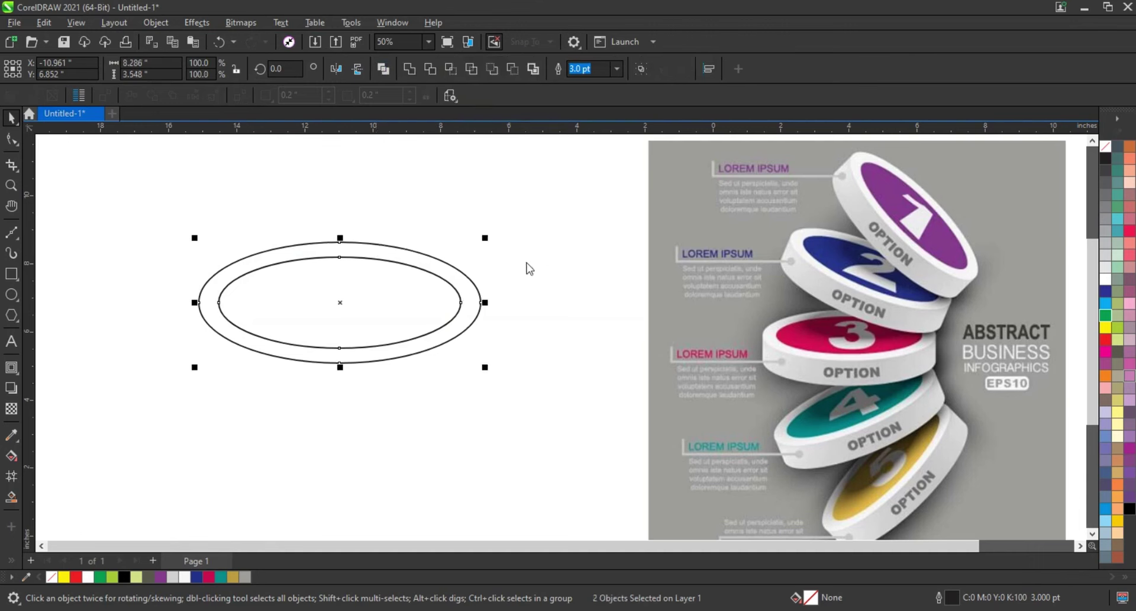
left_click(479, 333)
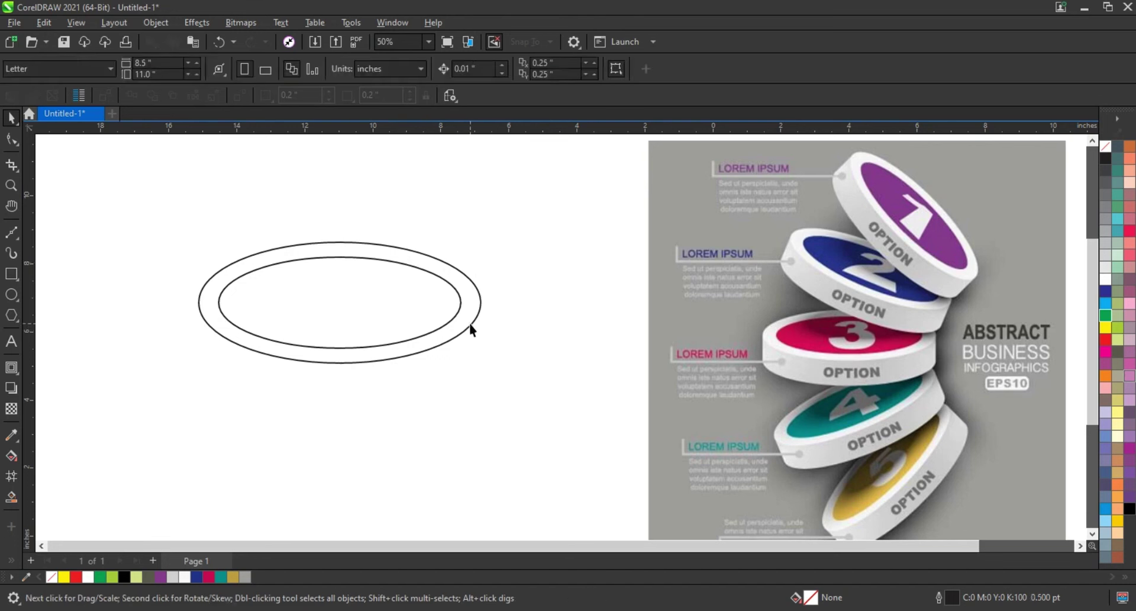
- Fill the ring 50% grey and extrude it downward as a parallel extrusion
left_click(470, 324)
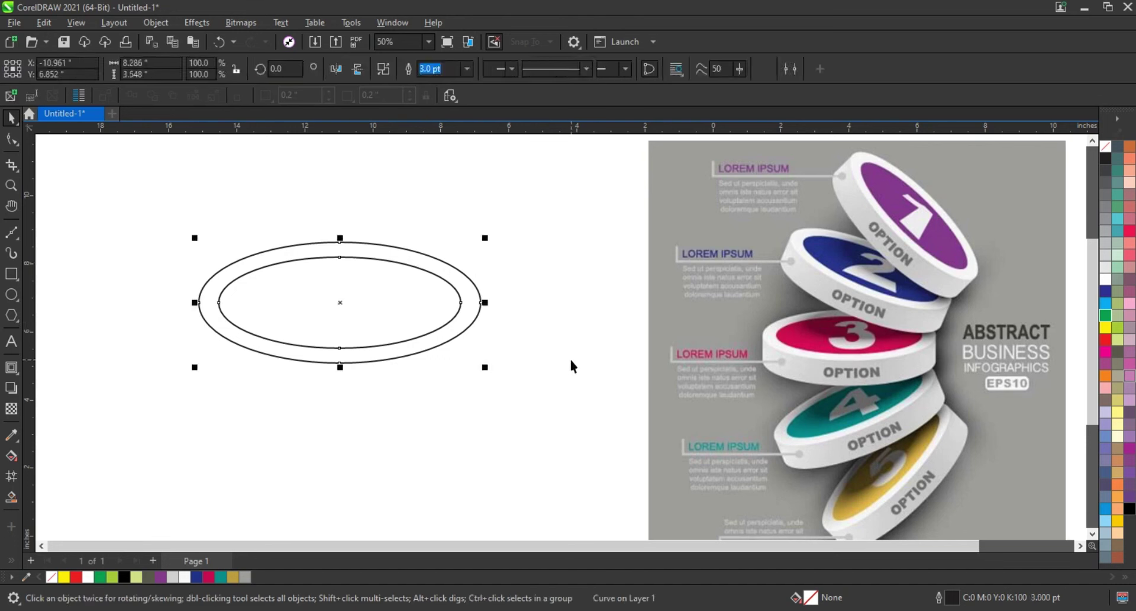
left_click(1105, 218)
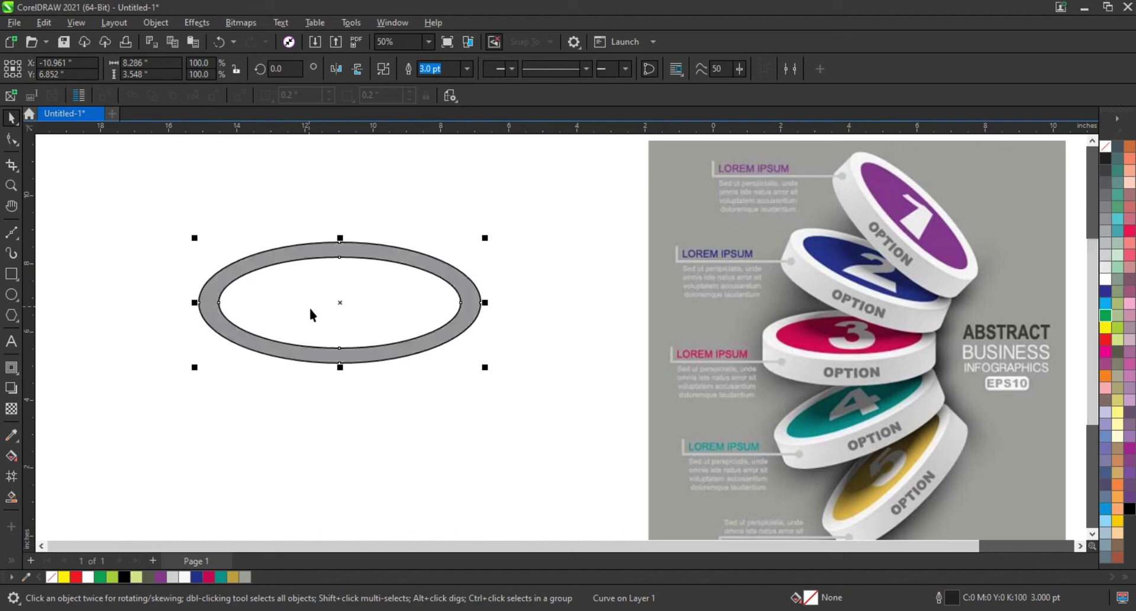
left_click(18, 378)
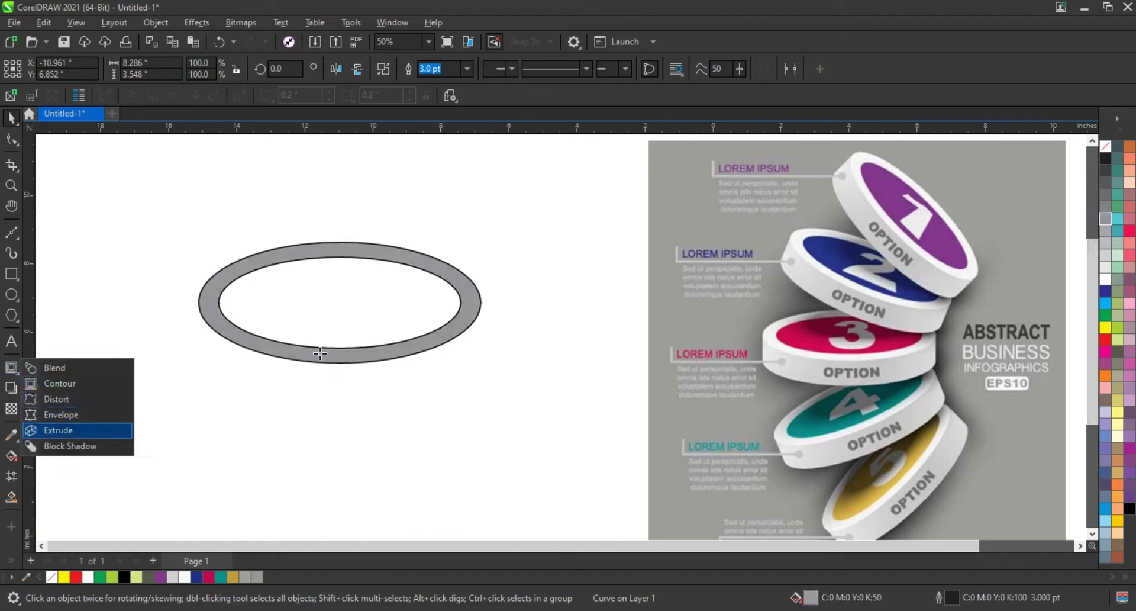
left_click(53, 431)
left_click_drag(342, 362, 340, 409)
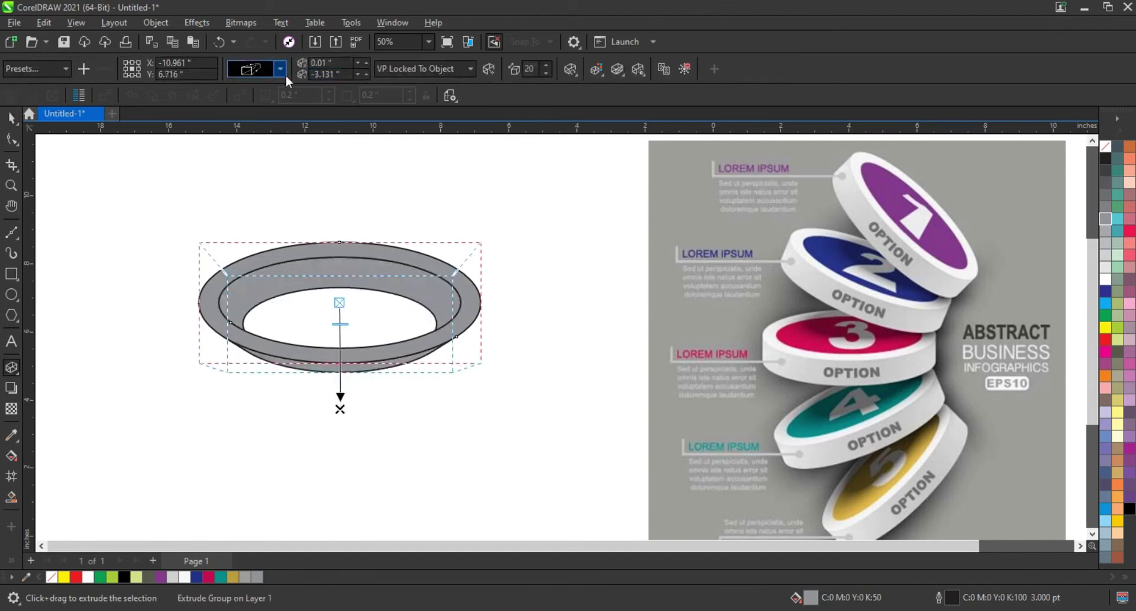
left_click(280, 68)
left_click(283, 224)
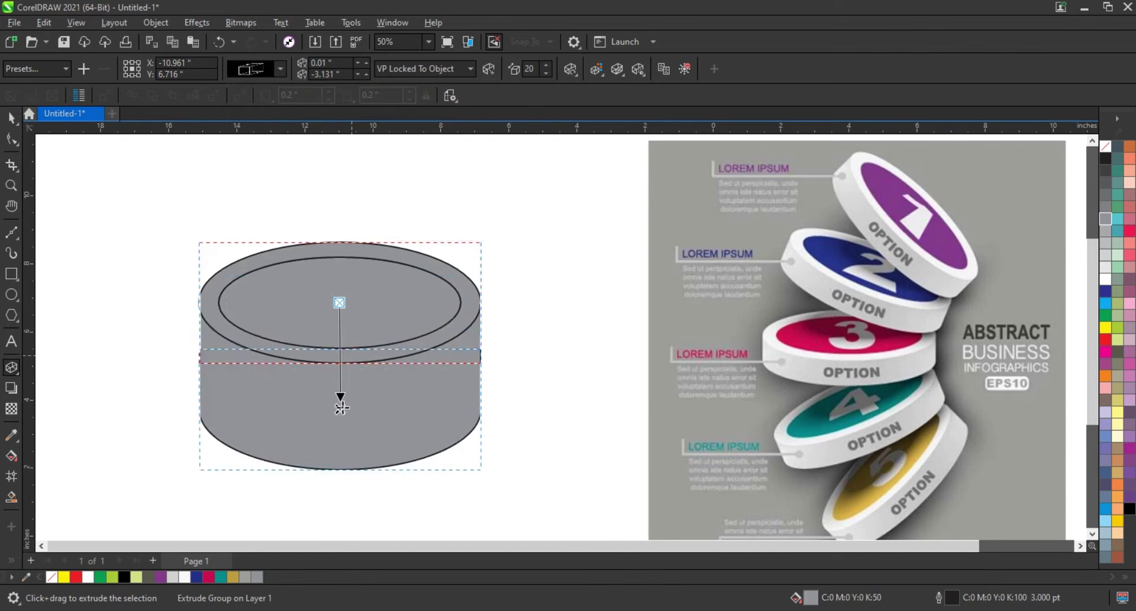
- Shorten the extrusion depth and break the extrude group apart
left_click_drag(341, 408, 340, 344)
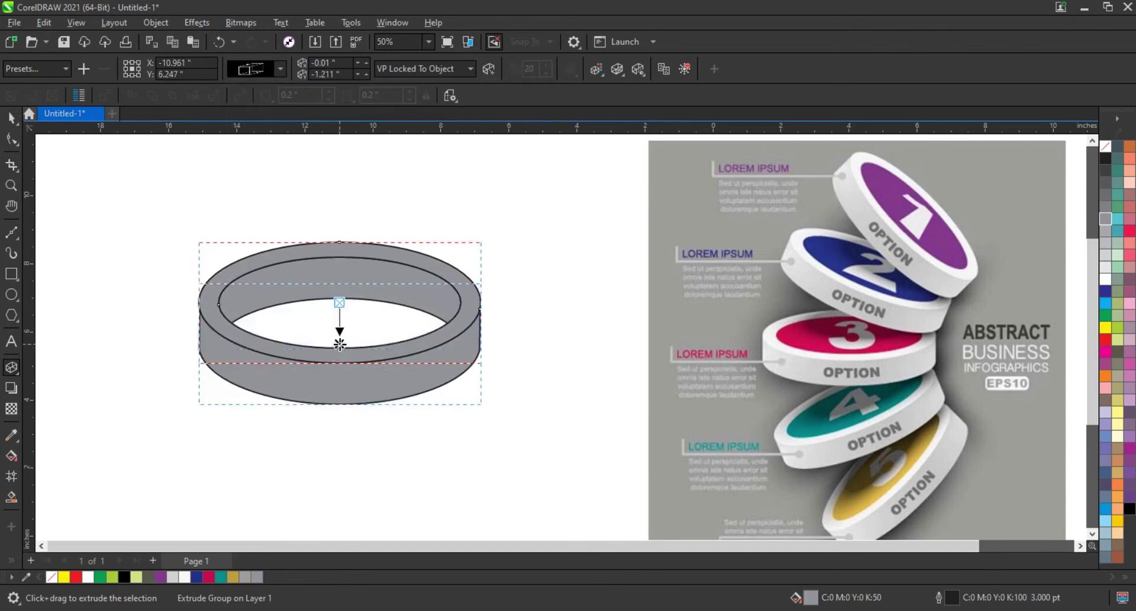
left_click_drag(340, 345, 340, 341)
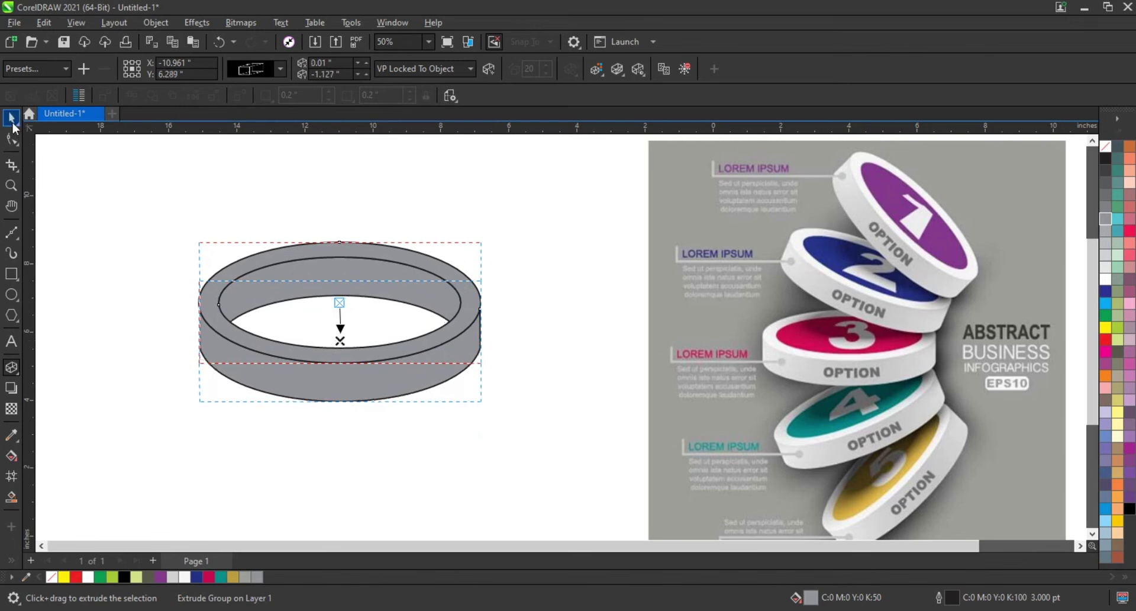
left_click(12, 121)
left_click(153, 26)
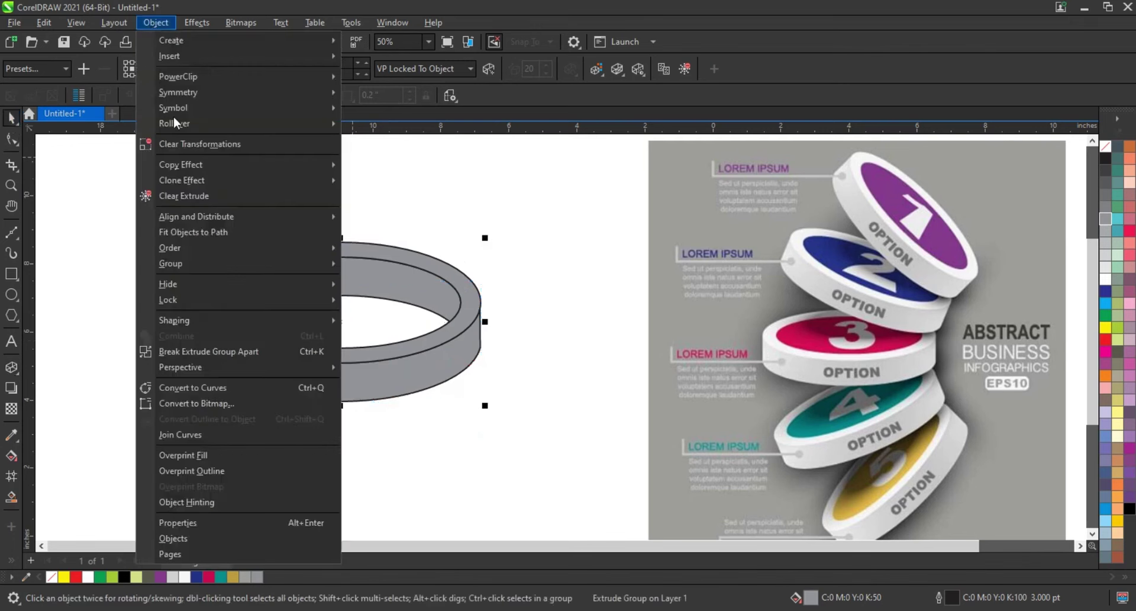
left_click(202, 352)
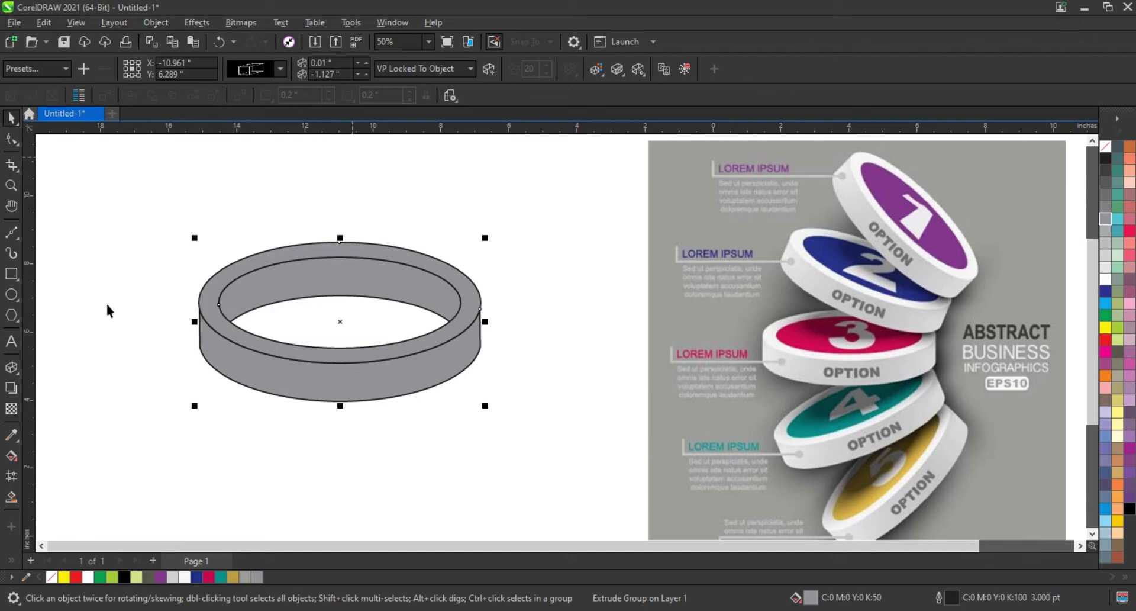
- Delete the inner ellipse and Smart Fill the ring's enclosed area purple
left_click(220, 360)
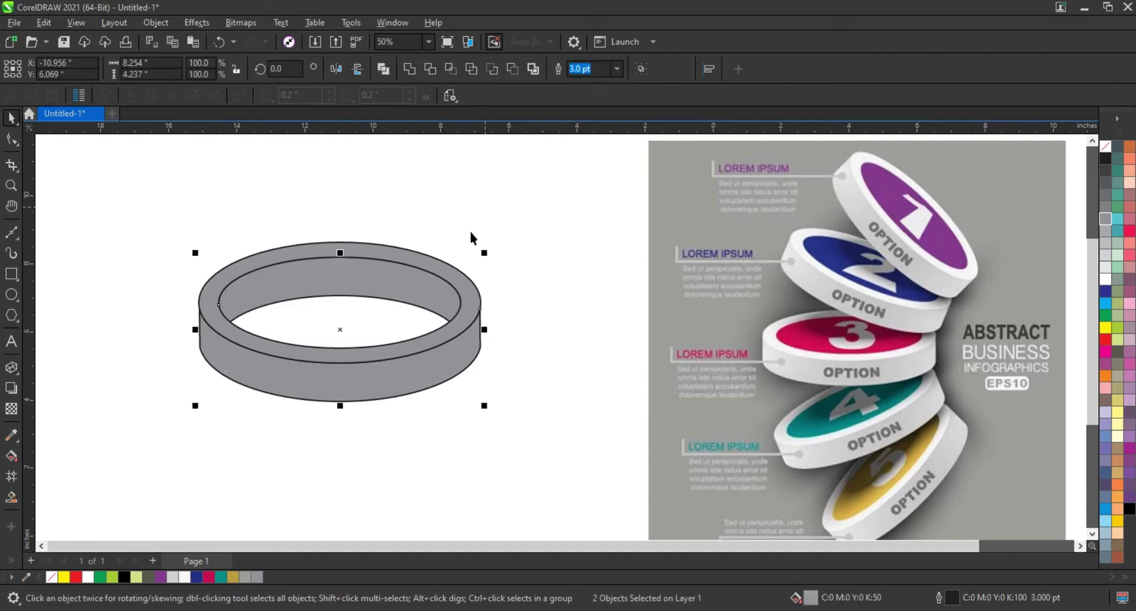
left_click(470, 229)
left_click(386, 290)
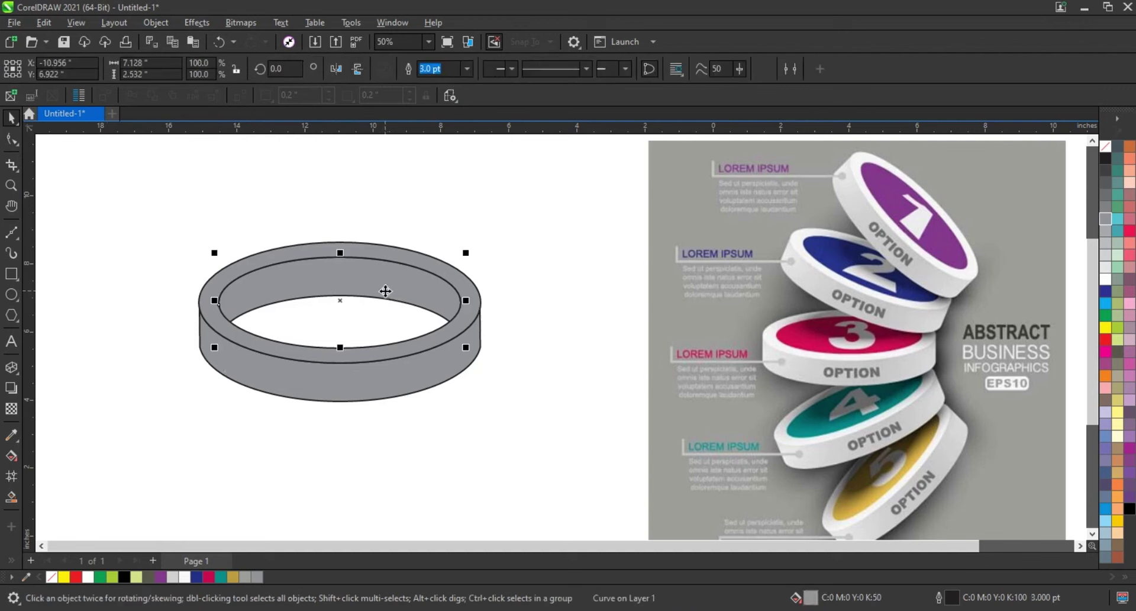
key("Delete")
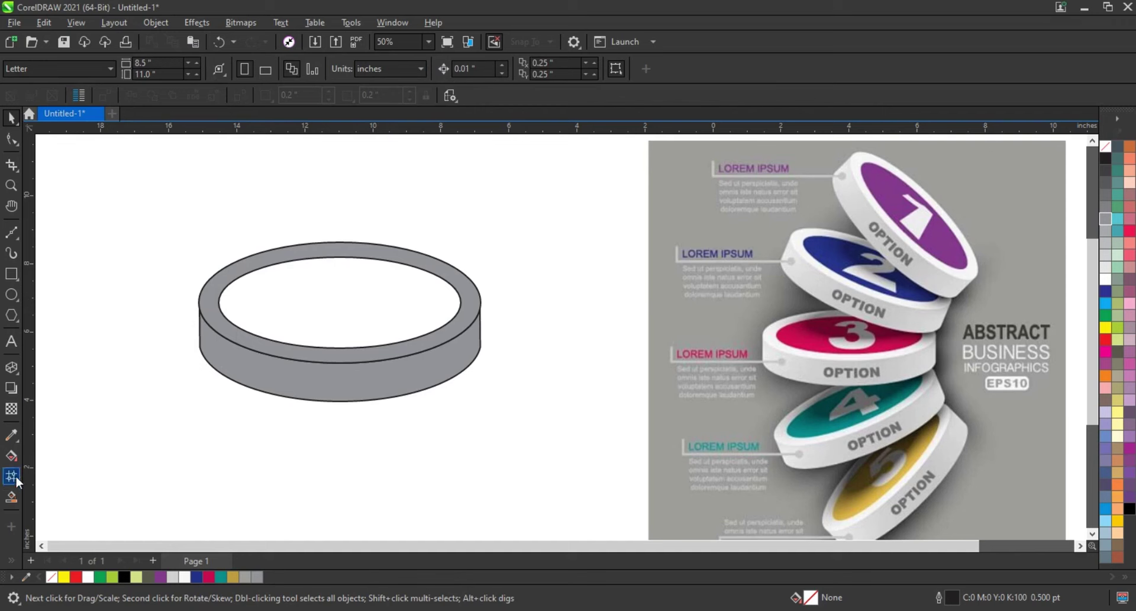
left_click(322, 328)
key("space")
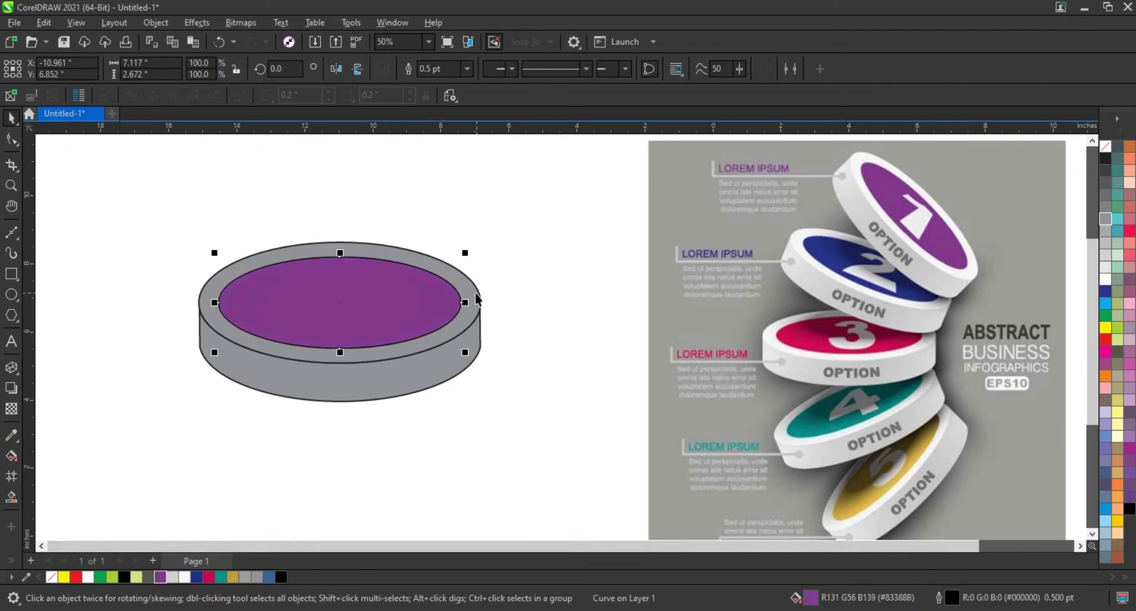
- Color the disc rim white and the side wall light grey
key("Tab")
left_click(184, 576)
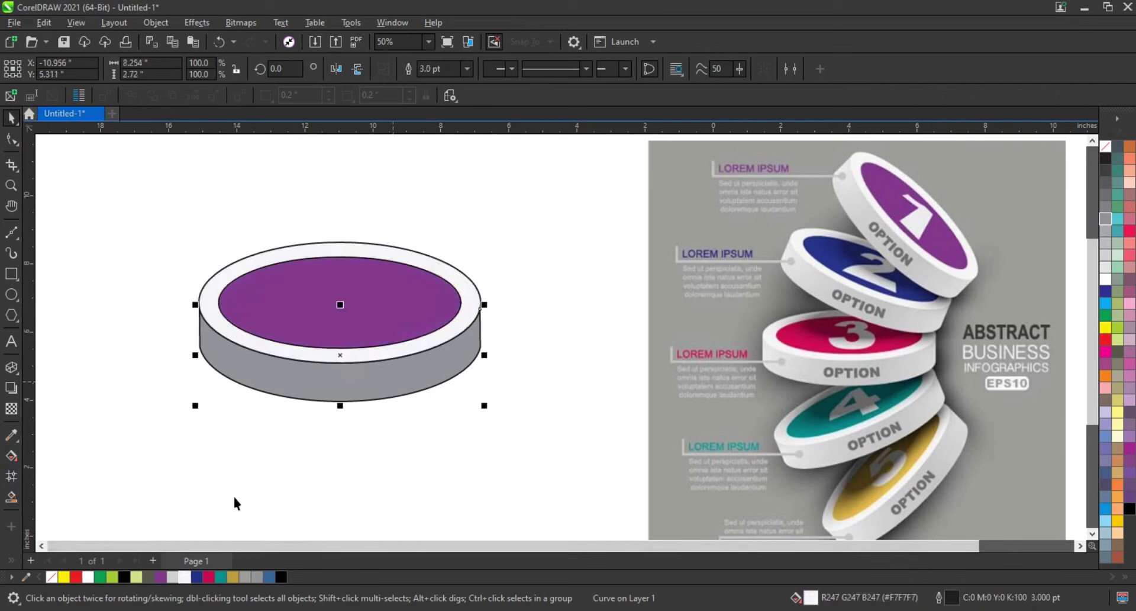
left_click(175, 577)
left_click(174, 577)
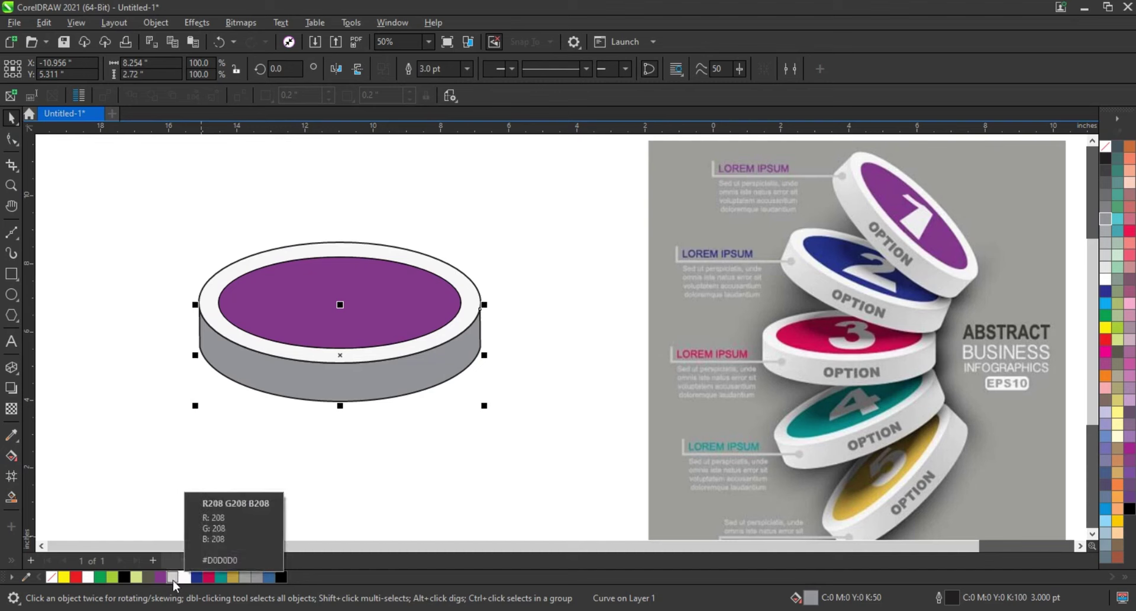
left_click(244, 509)
left_click(206, 279)
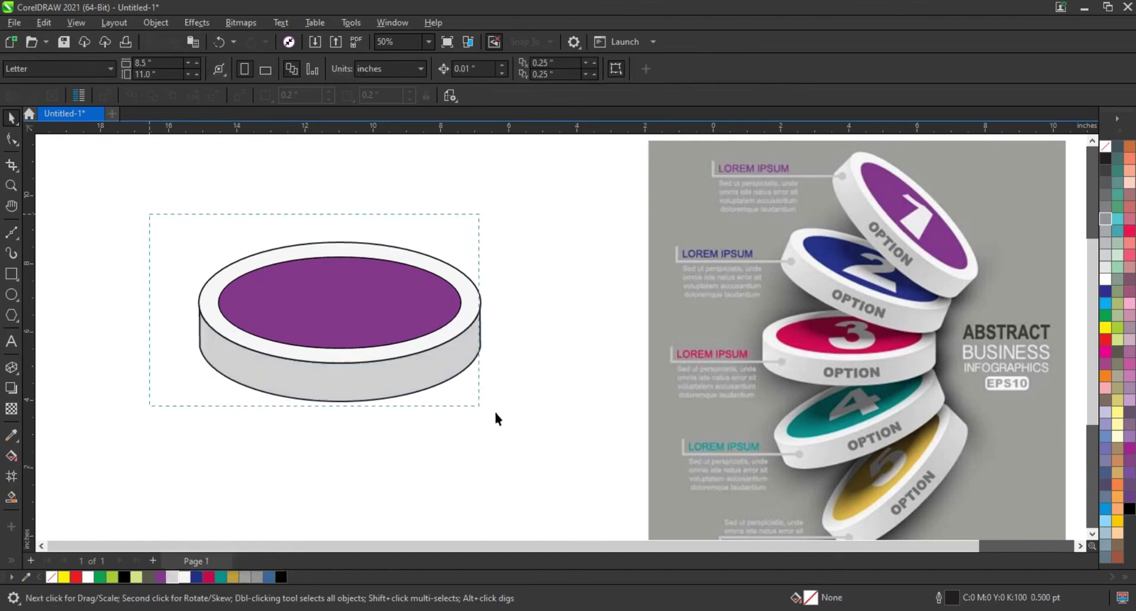
- Remove the outlines from all three disc parts
left_click_drag(527, 424, 527, 425)
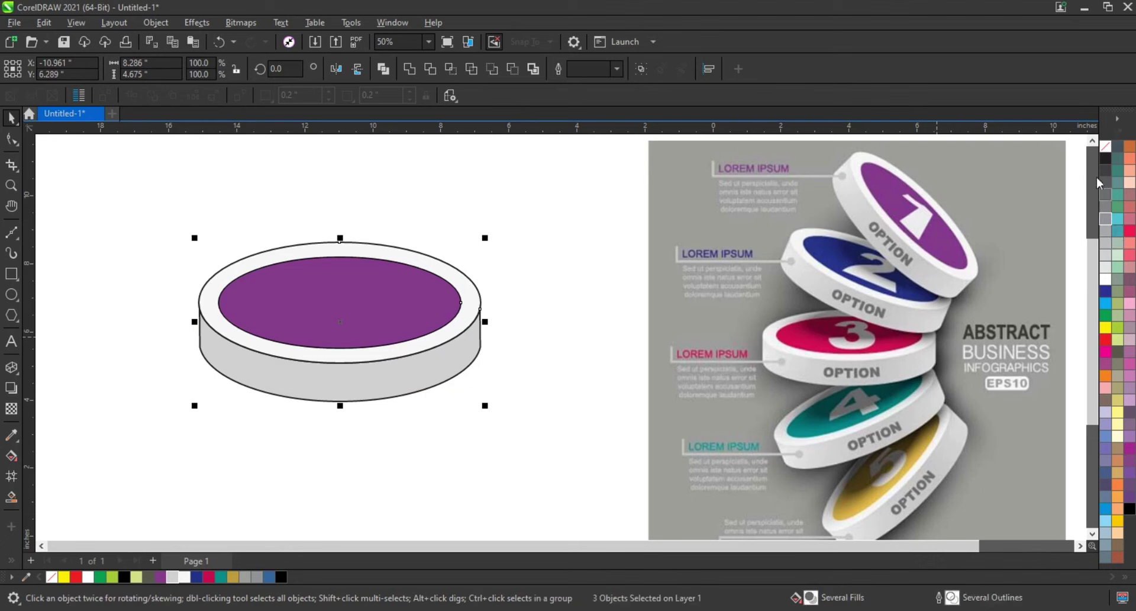
right_click(1104, 149)
left_click(1059, 158)
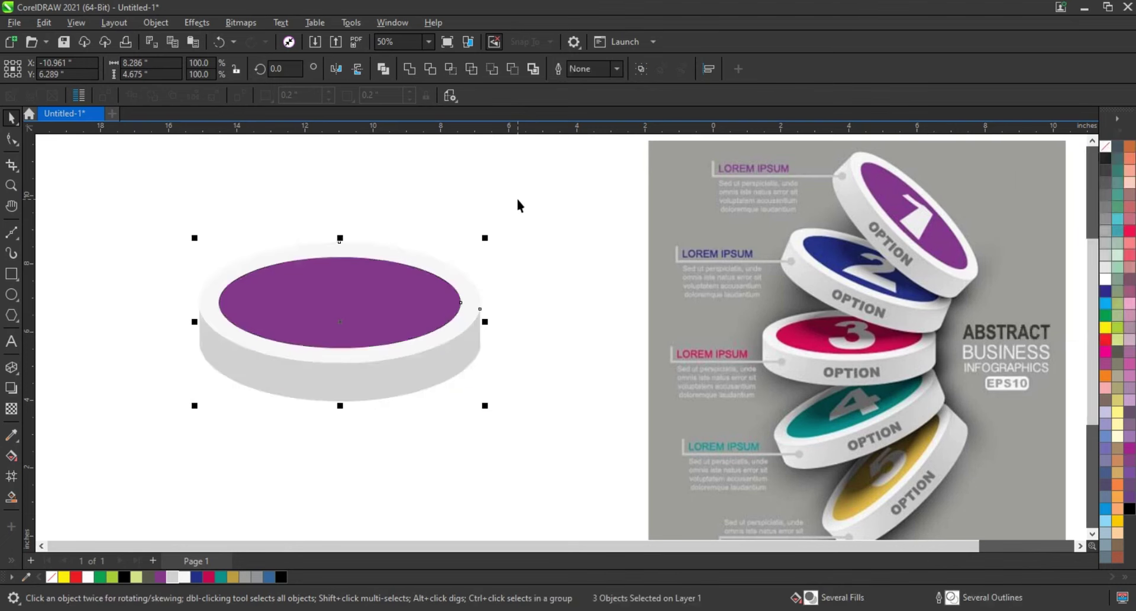
left_click(530, 239)
scroll(569, 314, "down", 2)
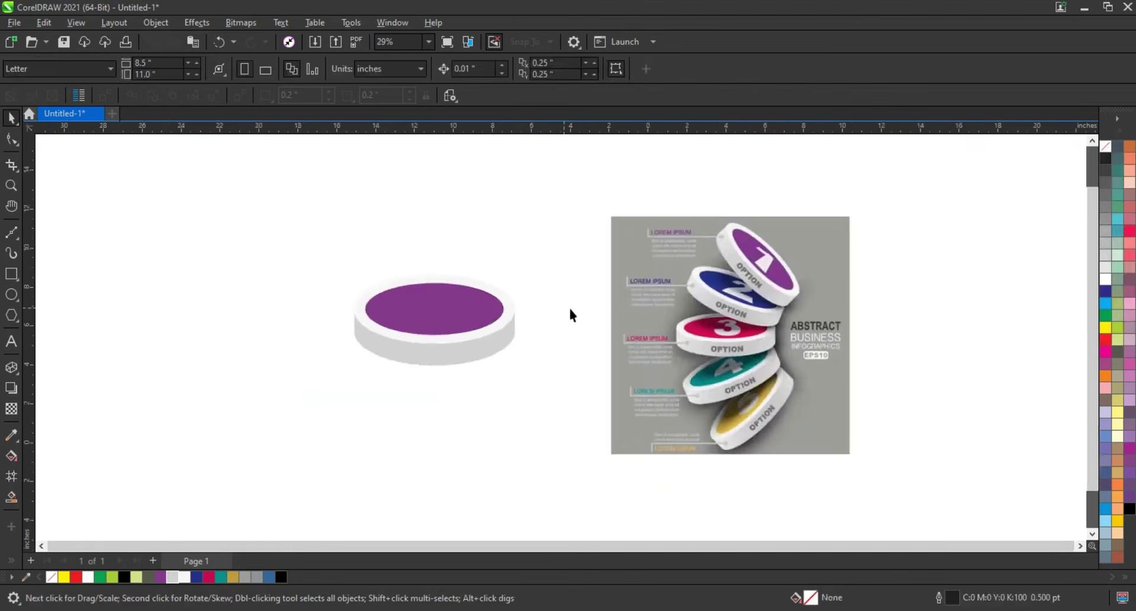
- Draw a large grey background rectangle left of the reference
left_click(11, 273)
left_click_drag(274, 192, 593, 495)
left_click_drag(258, 577, 280, 447)
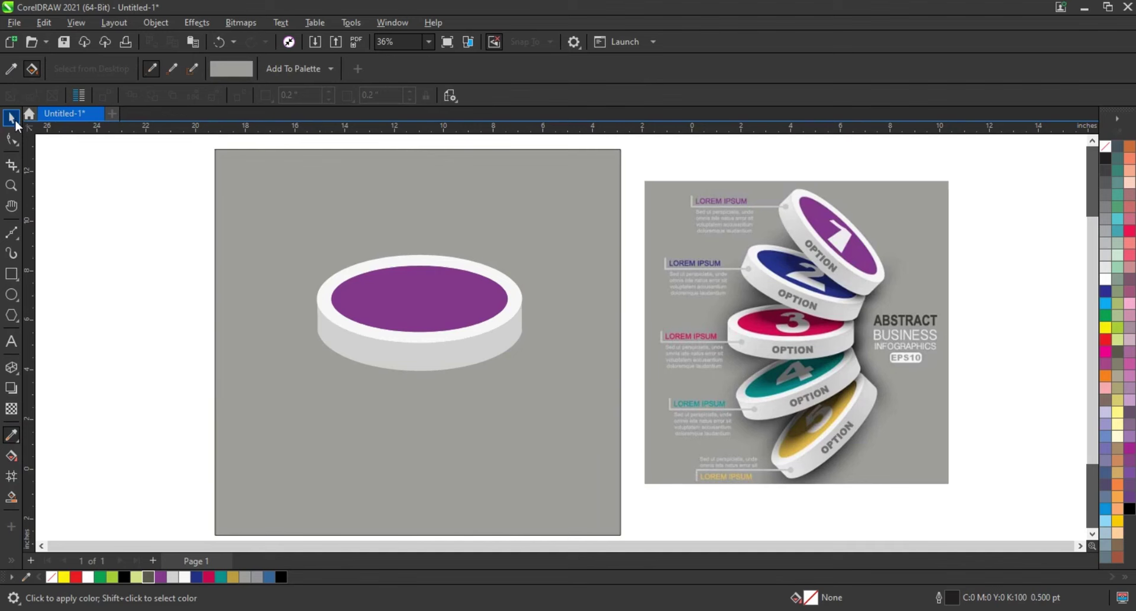
left_click(13, 120)
- Shrink the disc, move it near the background's top and tilt it to about 313.9°
key("ctrl+a")
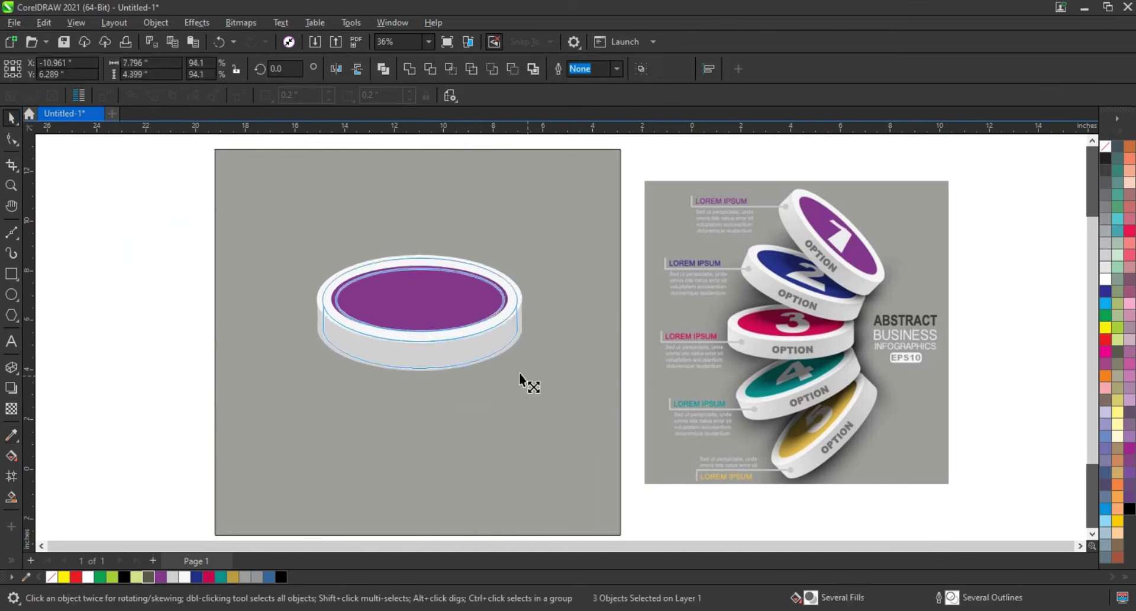
left_click_drag(520, 371, 513, 371)
left_click_drag(459, 322, 488, 257)
left_click(500, 276)
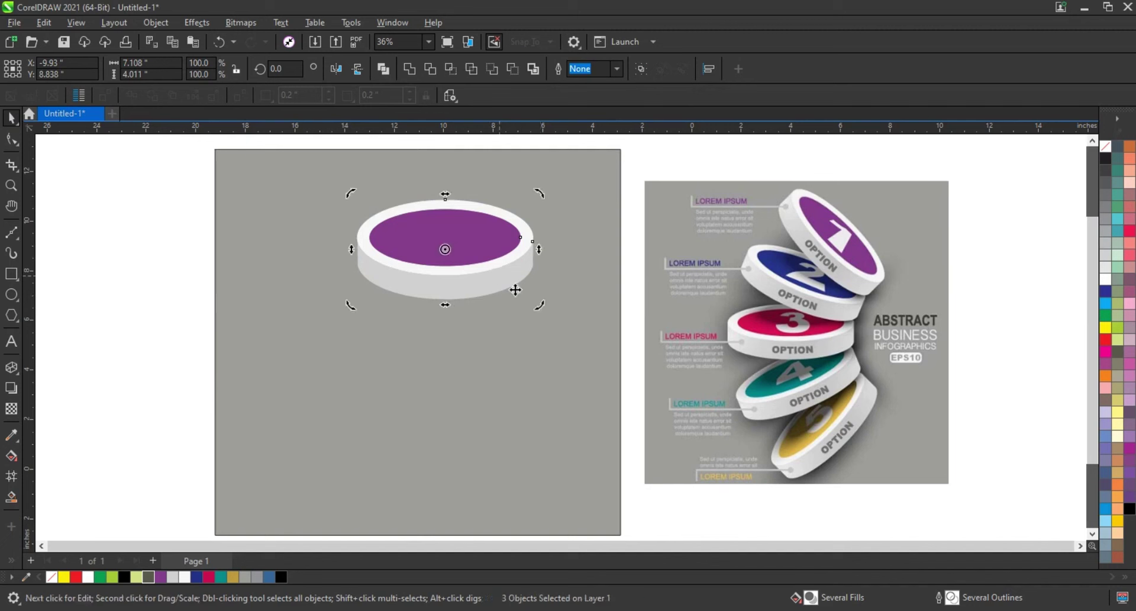
left_click_drag(542, 308, 499, 325)
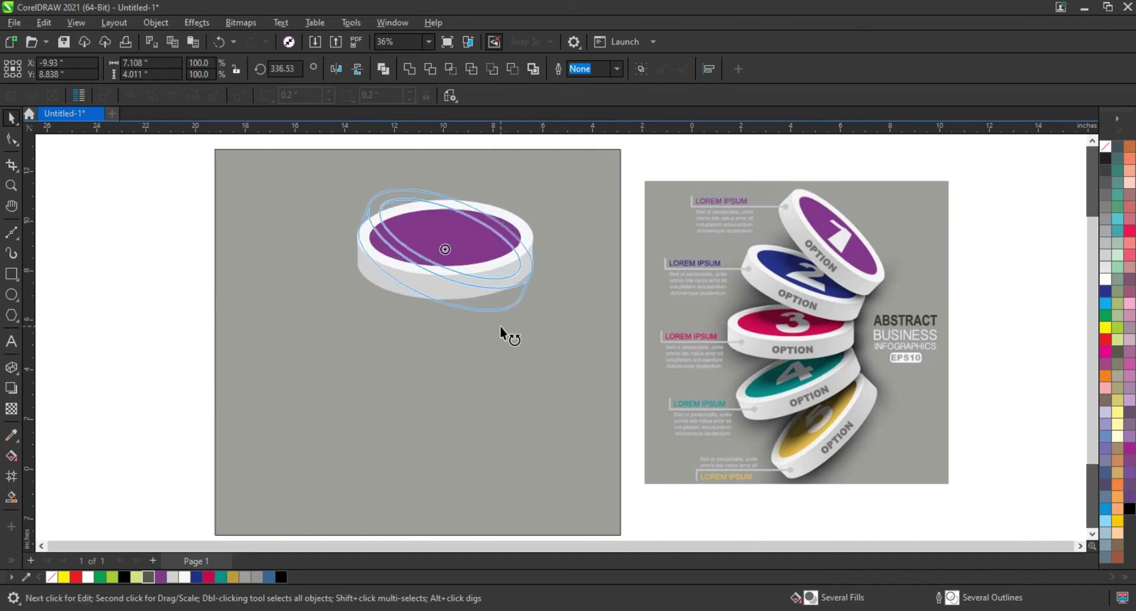
left_click(497, 281)
mouse_move(553, 319)
left_mouse_down()
mouse_move(506, 292)
mouse_move(527, 324)
left_mouse_up()
left_click(520, 292)
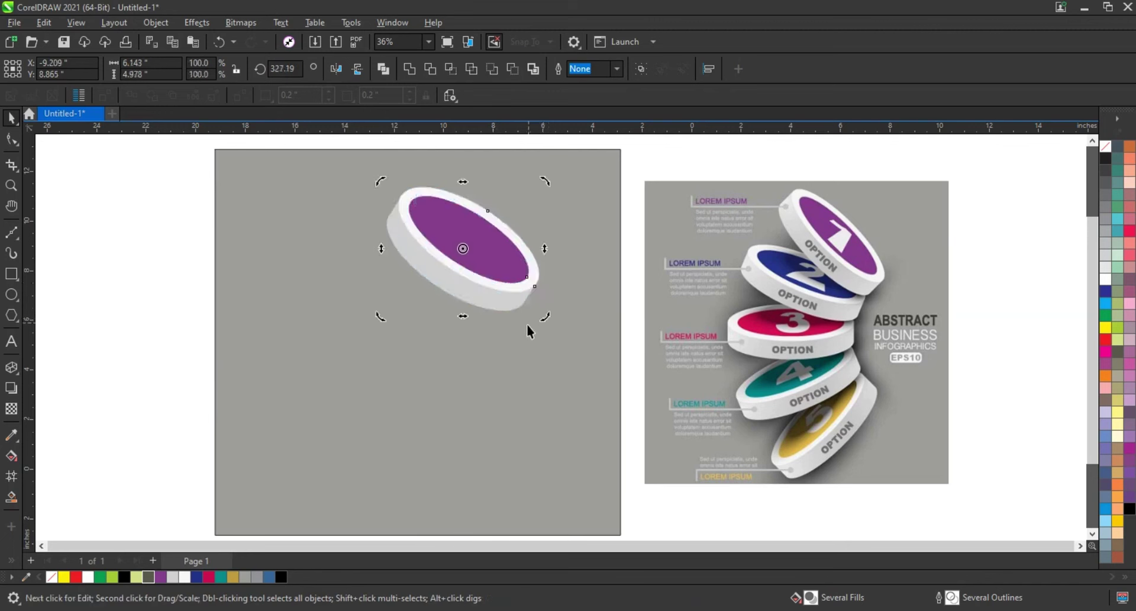
left_click_drag(548, 318, 533, 332)
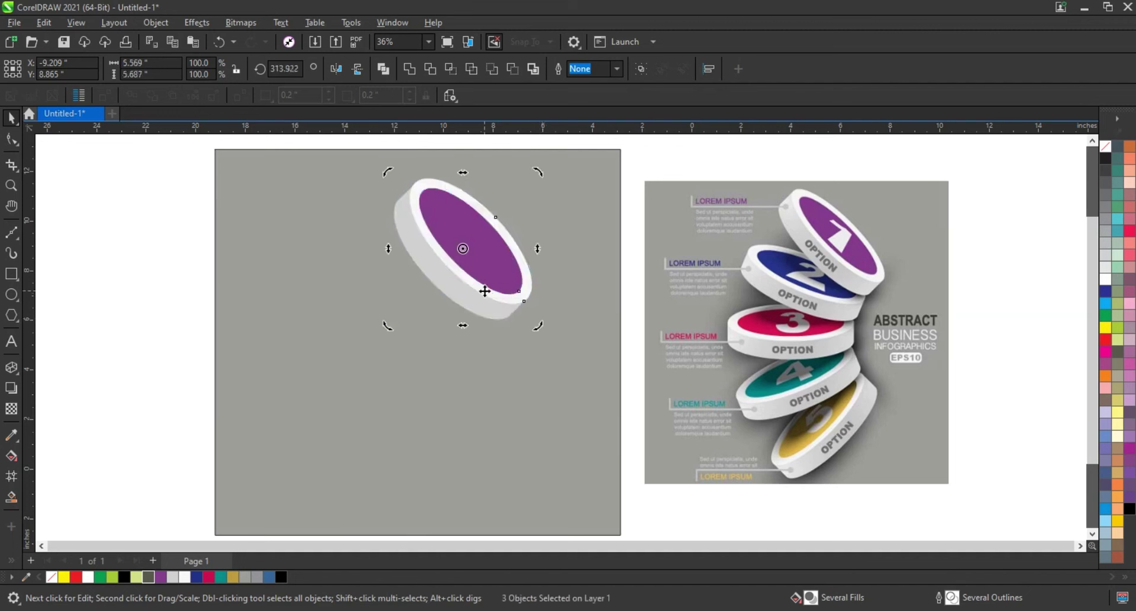
- Place a tilted copy of the purple disc just below the first
left_click_drag(458, 282, 435, 317)
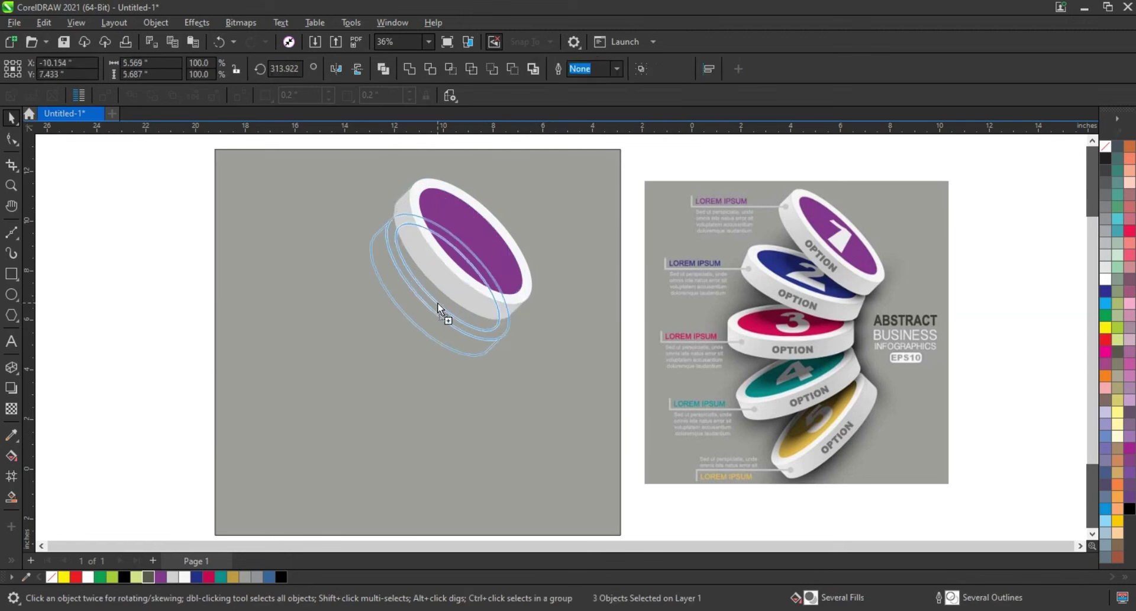
left_click(435, 316)
left_click_drag(513, 359, 530, 320)
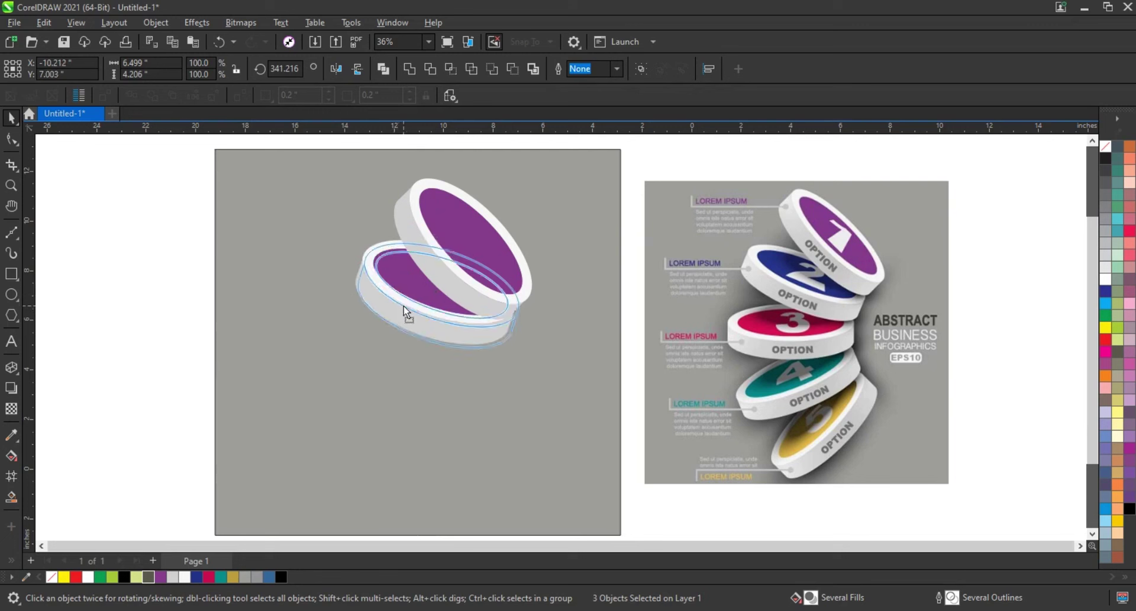
left_click_drag(400, 307, 398, 307)
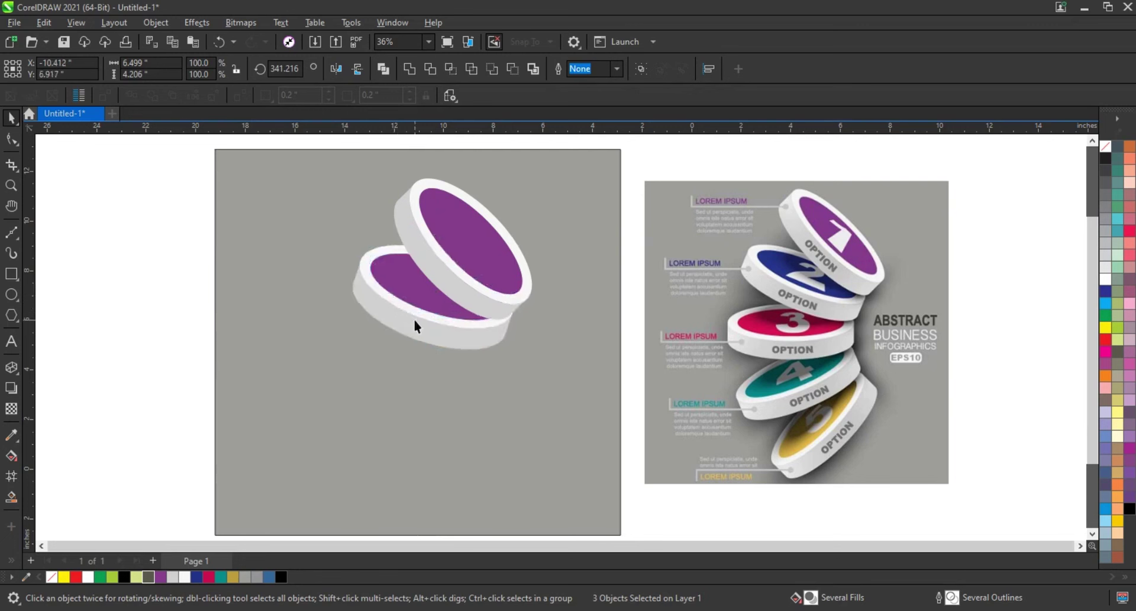
left_click(413, 317)
left_click_drag(524, 347, 531, 331)
left_click(401, 319)
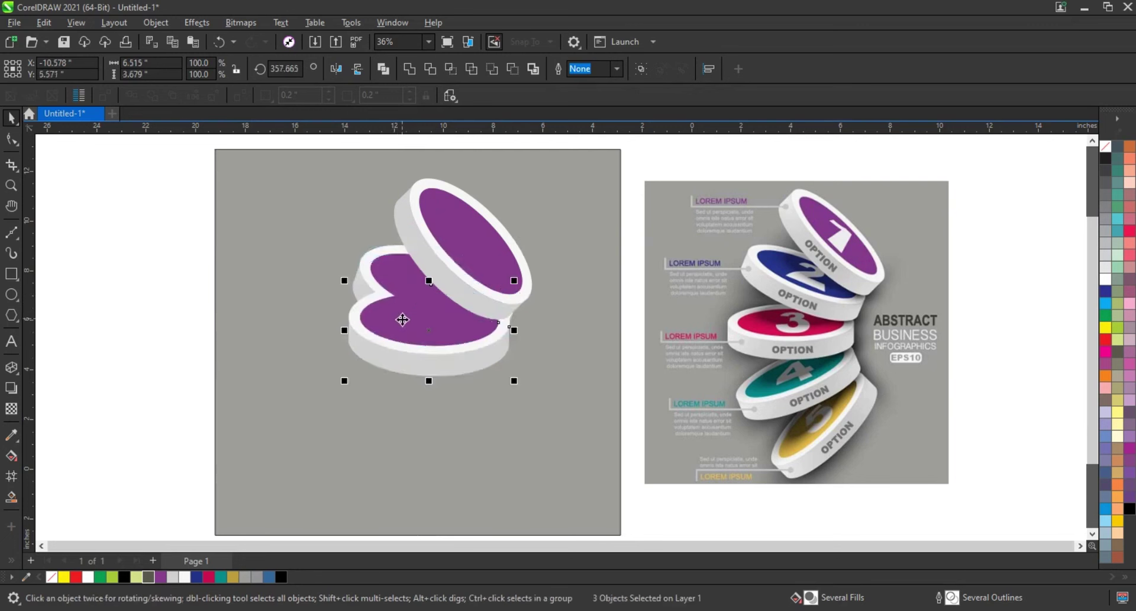
- Add further tilted copies lower down to complete the five-disc column
mouse_move(400, 322)
left_mouse_down()
mouse_move(365, 362)
mouse_move(391, 419)
left_mouse_up()
left_click(391, 418)
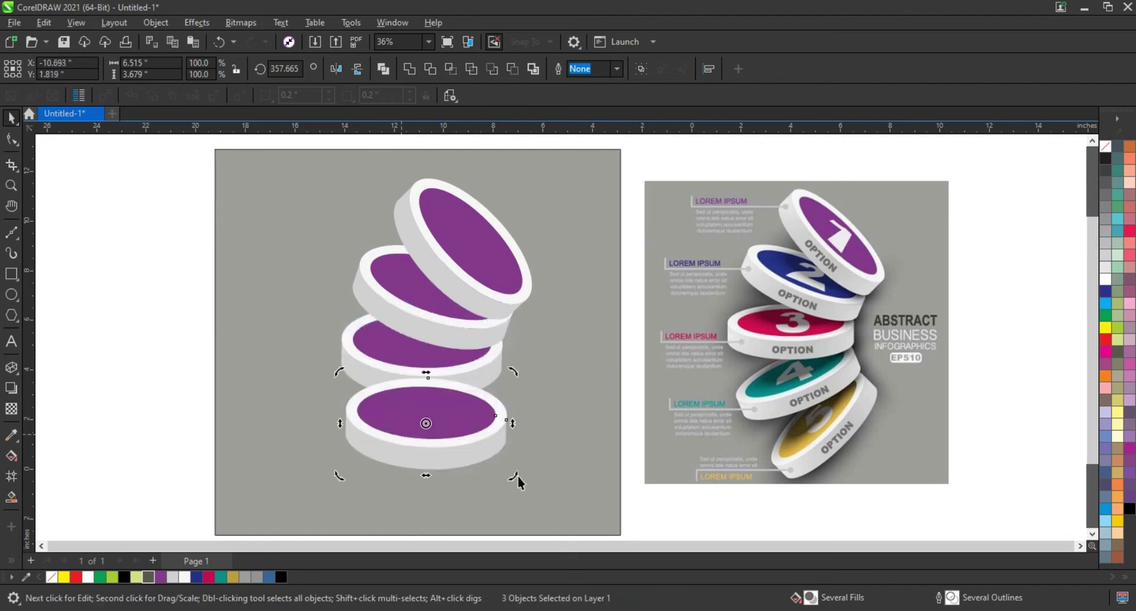
mouse_move(517, 475)
left_mouse_down()
mouse_move(492, 401)
mouse_move(482, 421)
left_mouse_up()
left_click(492, 401)
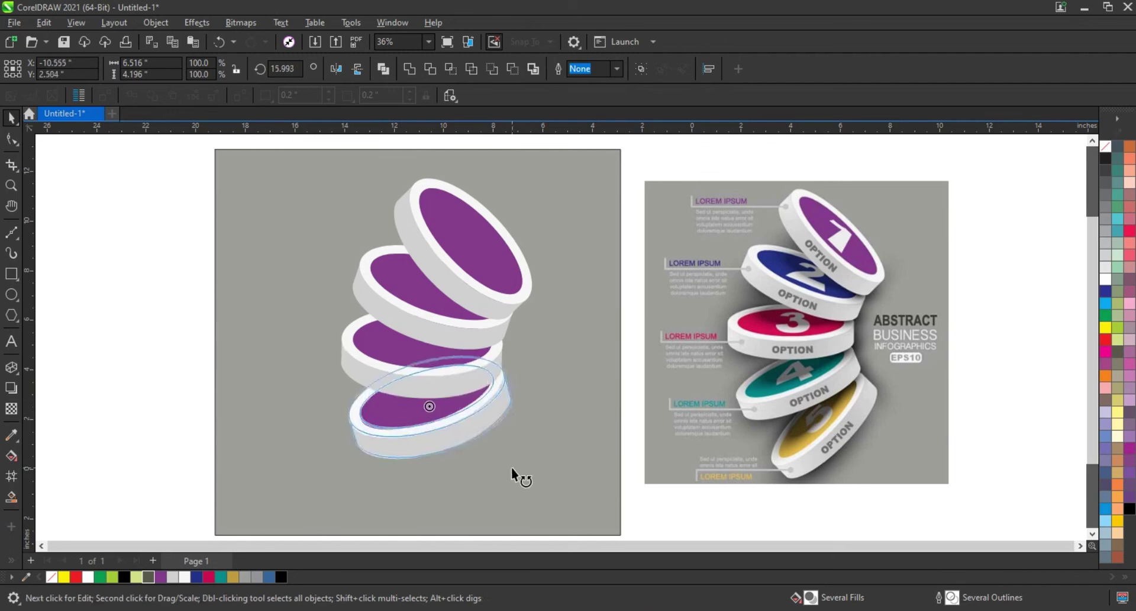
left_click(469, 411)
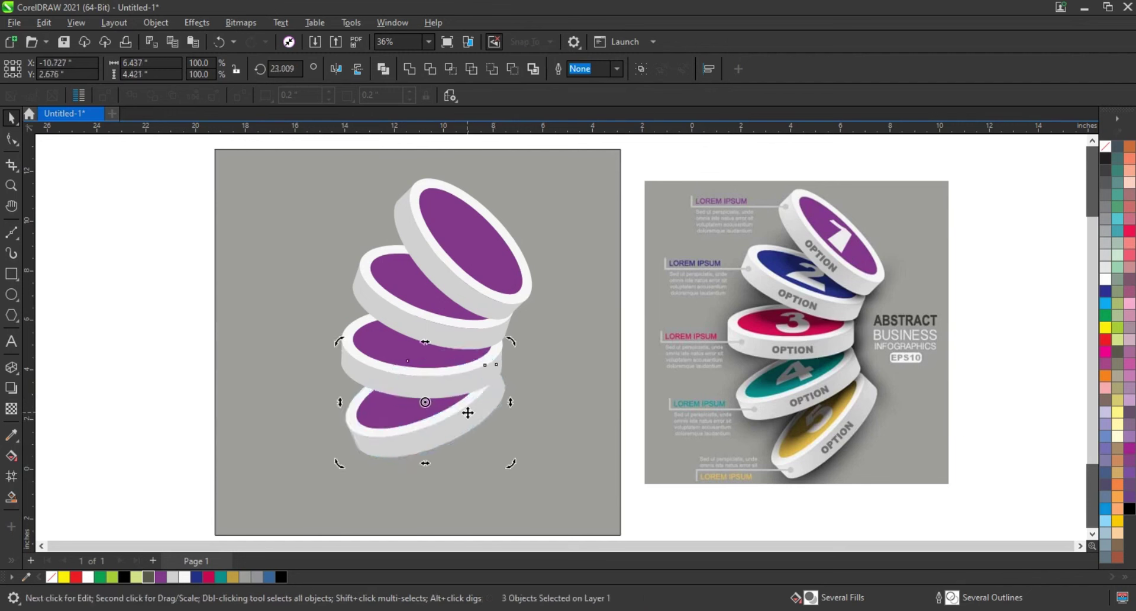
mouse_move(469, 413)
left_mouse_down()
mouse_move(518, 526)
mouse_move(503, 433)
left_mouse_up()
left_click(503, 427)
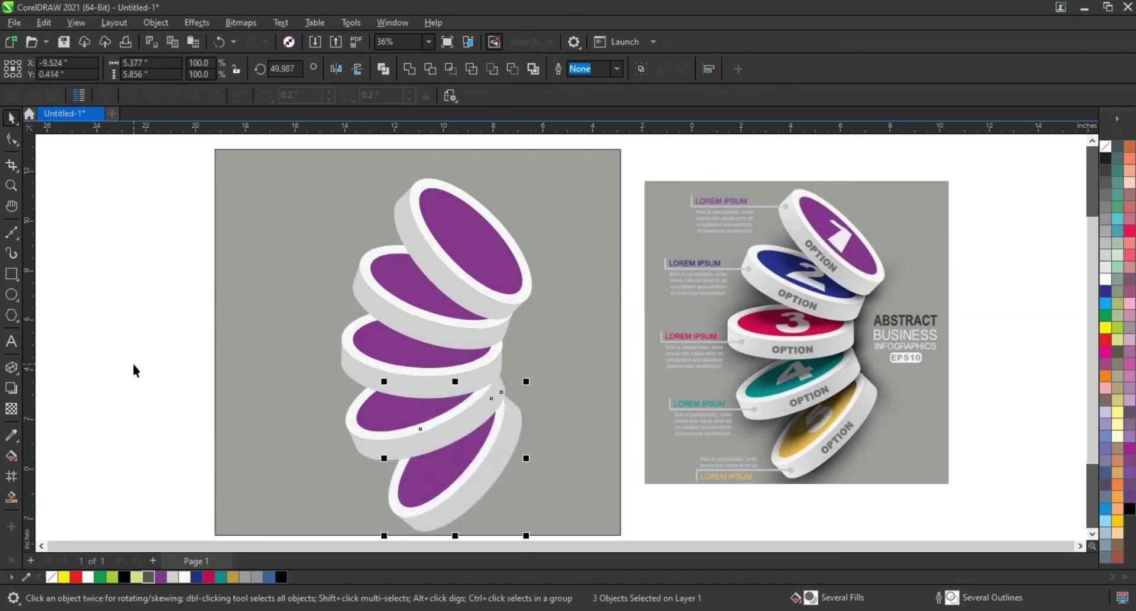
left_click(167, 375)
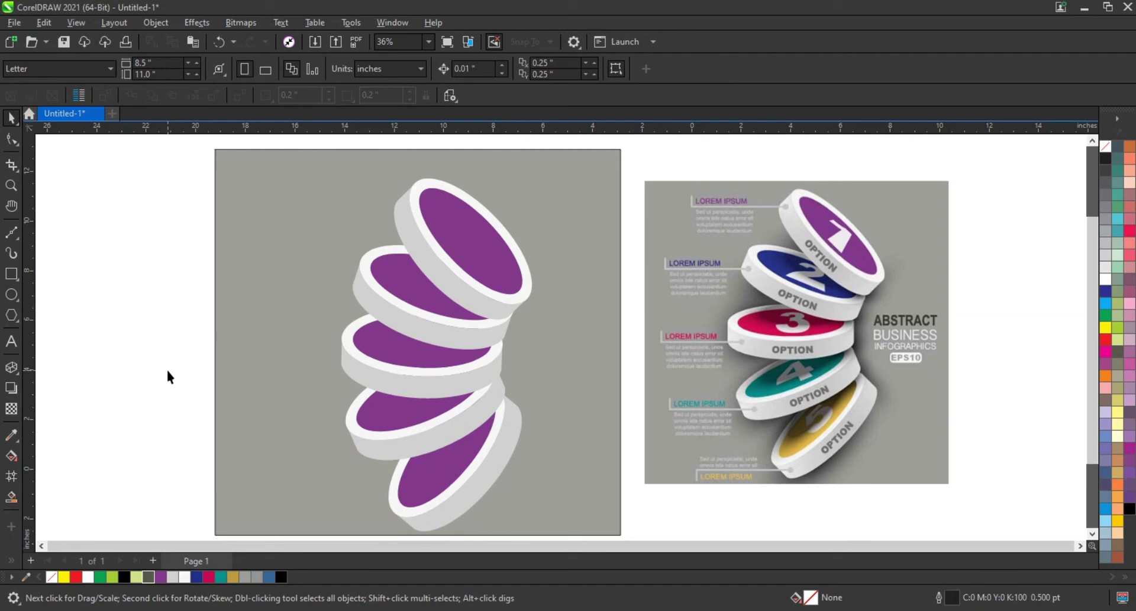
- Draw a black-filled ellipse with no outline left of the background
left_click(12, 294)
left_click_drag(138, 265, 249, 353)
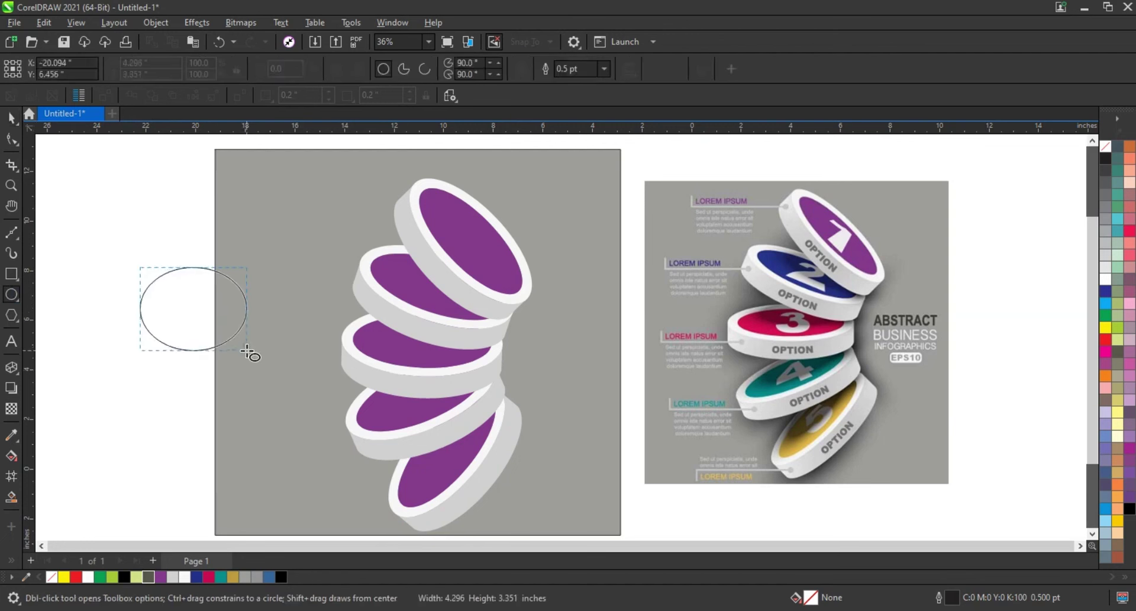
left_click(12, 118)
left_click(1129, 508)
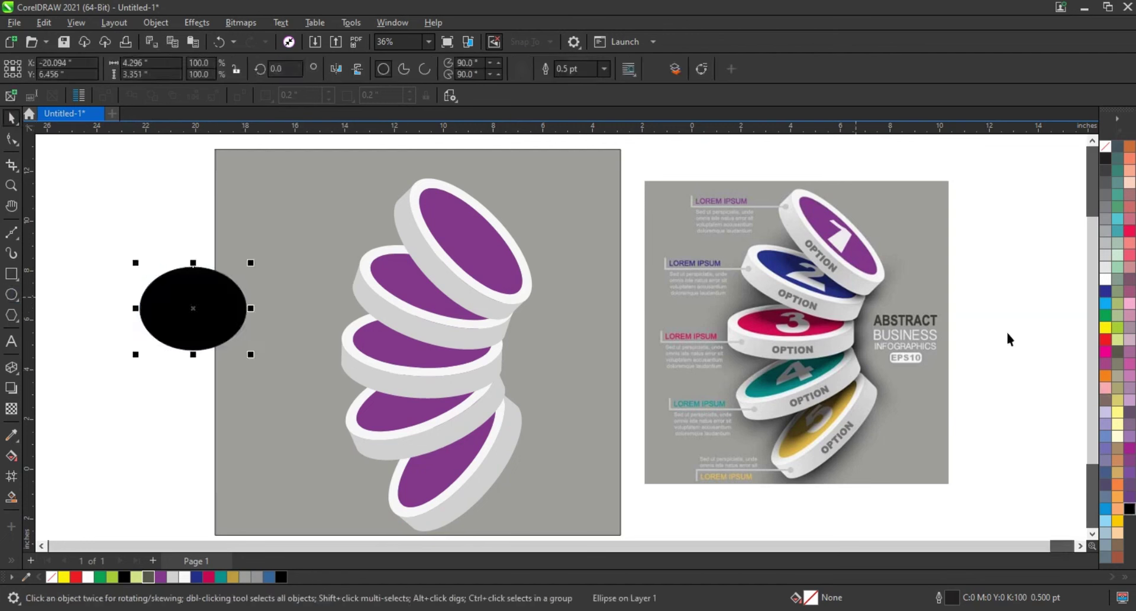
right_click(1106, 146)
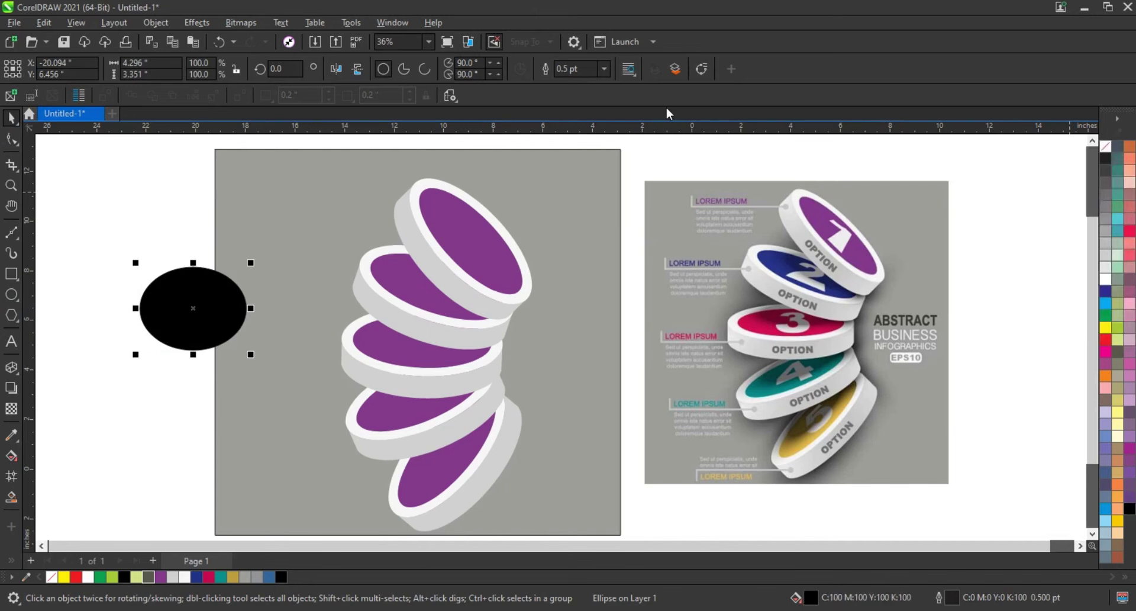
- Convert the ellipse to a bitmap, Gaussian-blur it about 39 px, and apply transparency 38
left_click(241, 23)
left_click(272, 38)
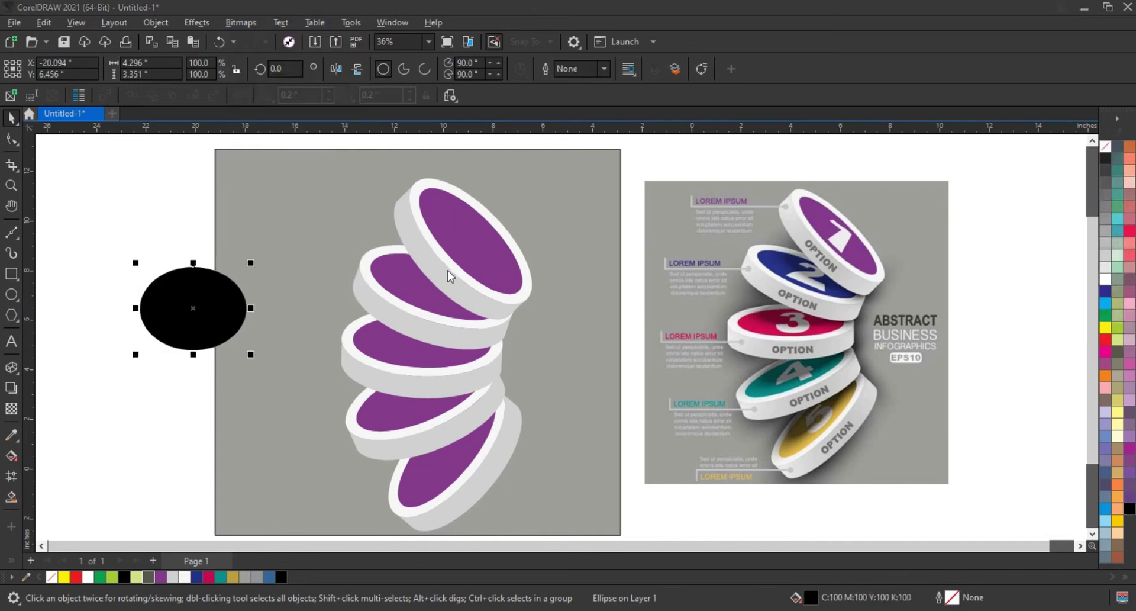
left_click(597, 389)
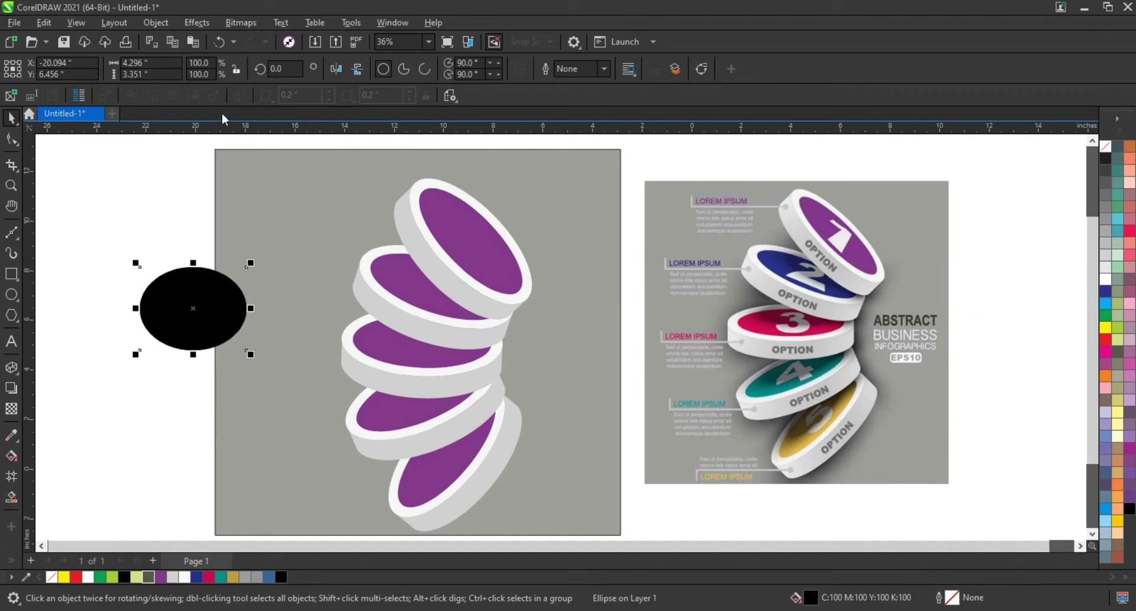
left_click(194, 22)
mouse_move(207, 87)
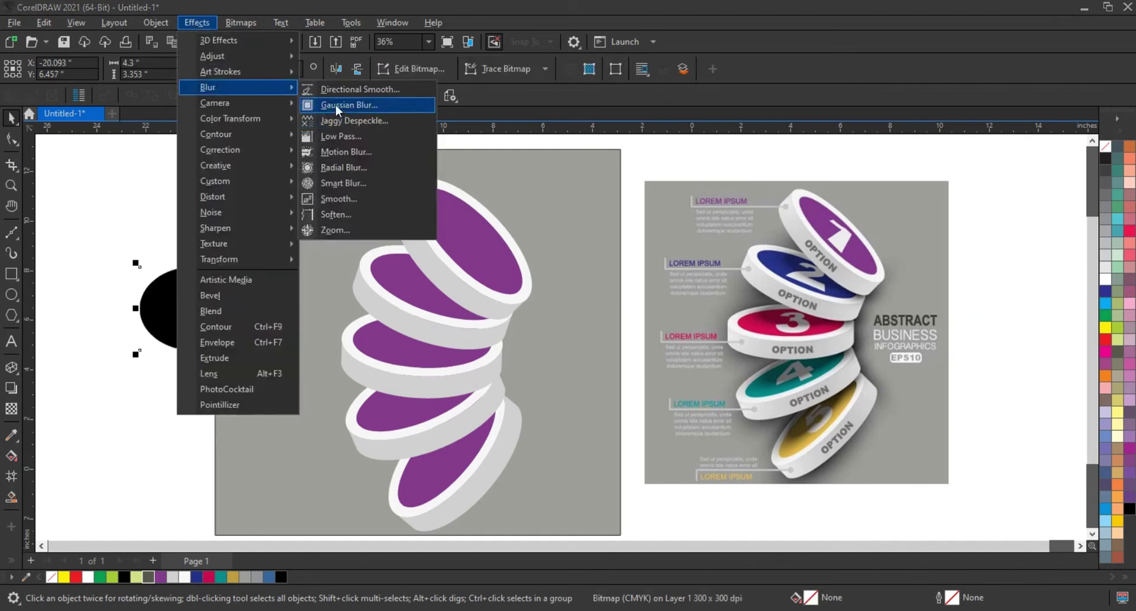
left_click(349, 104)
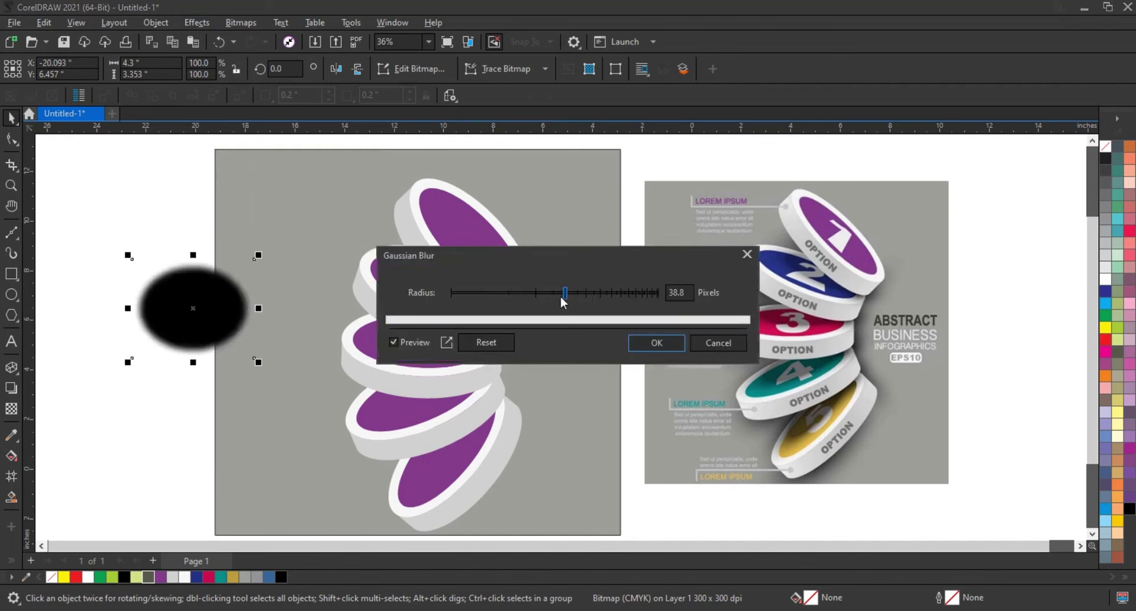
mouse_move(565, 292)
left_mouse_down()
mouse_move(529, 295)
mouse_move(614, 298)
left_mouse_up()
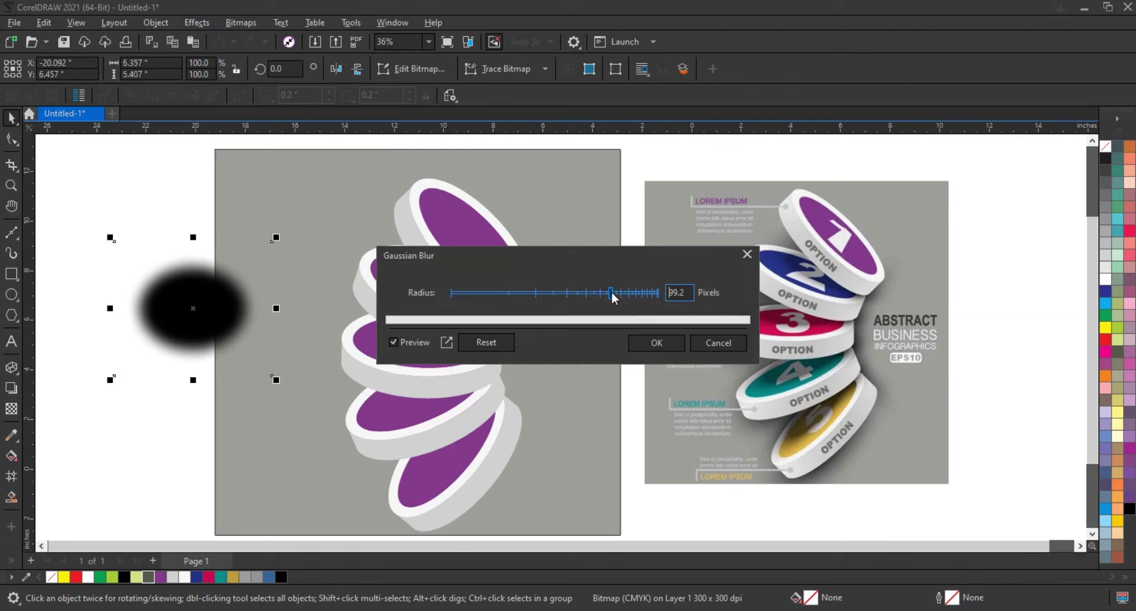
left_click(655, 342)
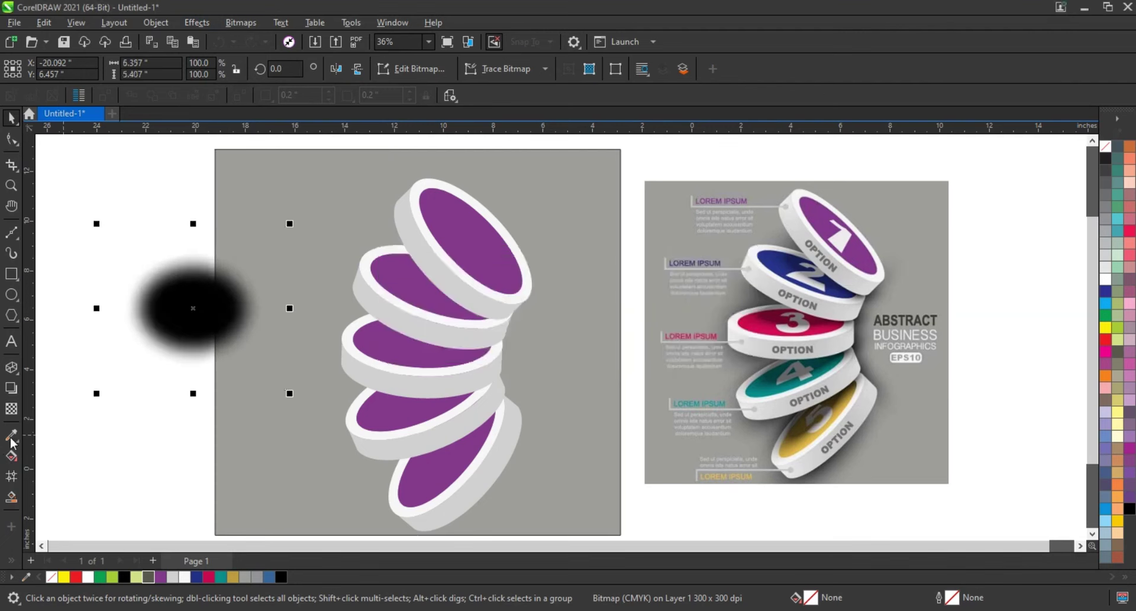
left_click(12, 409)
left_click_drag(167, 404, 183, 404)
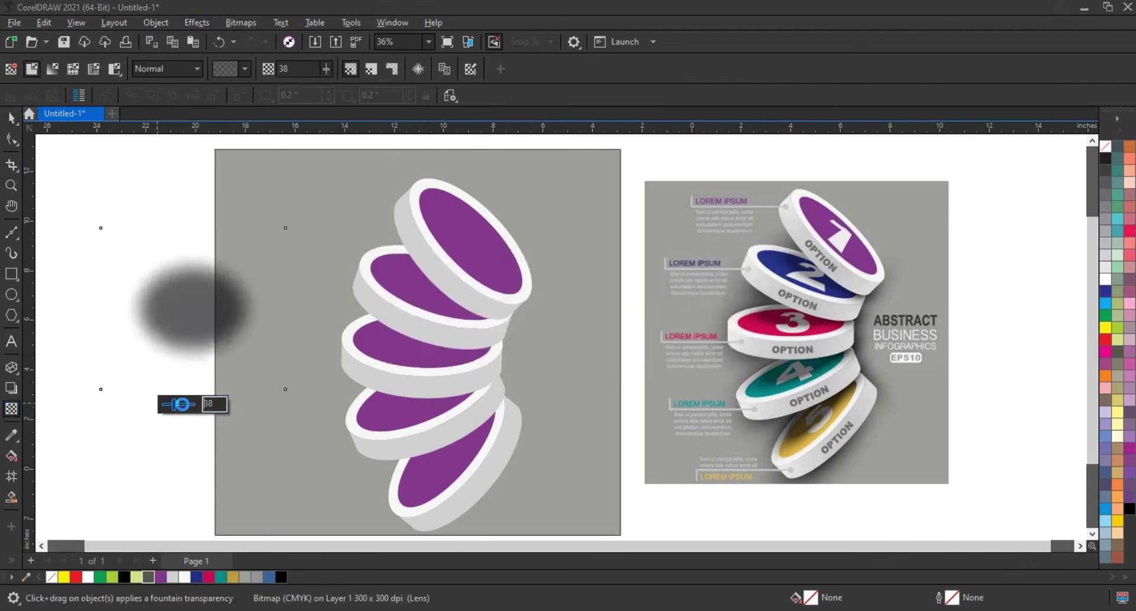
- Color the four lower disc tops dark blue, crimson, teal and gold
left_click(197, 577)
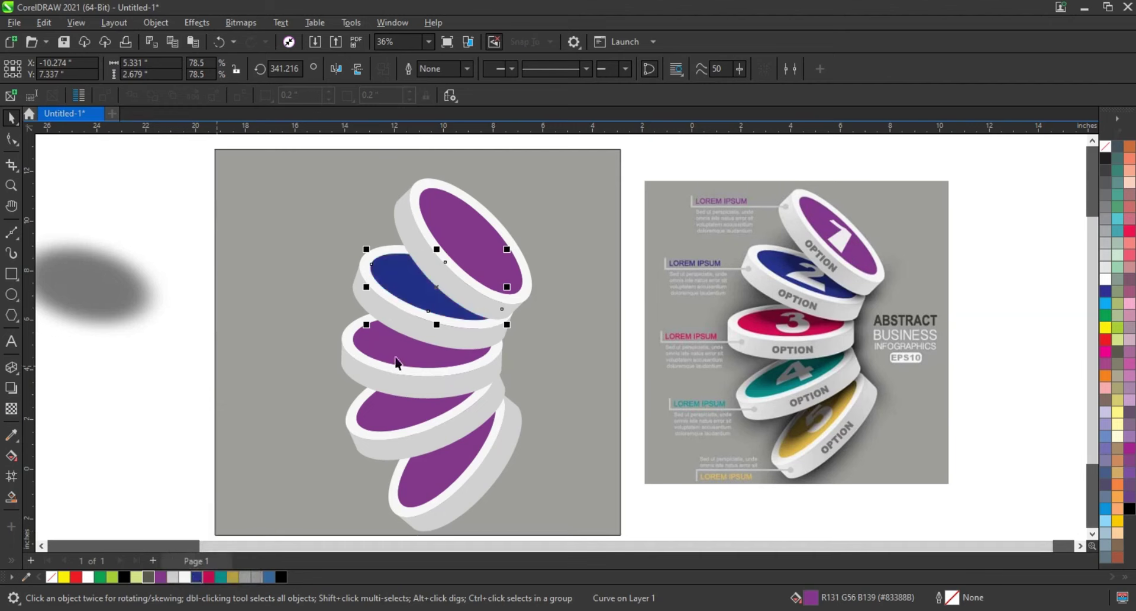
left_click(396, 362)
left_click(208, 576)
left_click(414, 409)
left_click(221, 576)
left_click(416, 496)
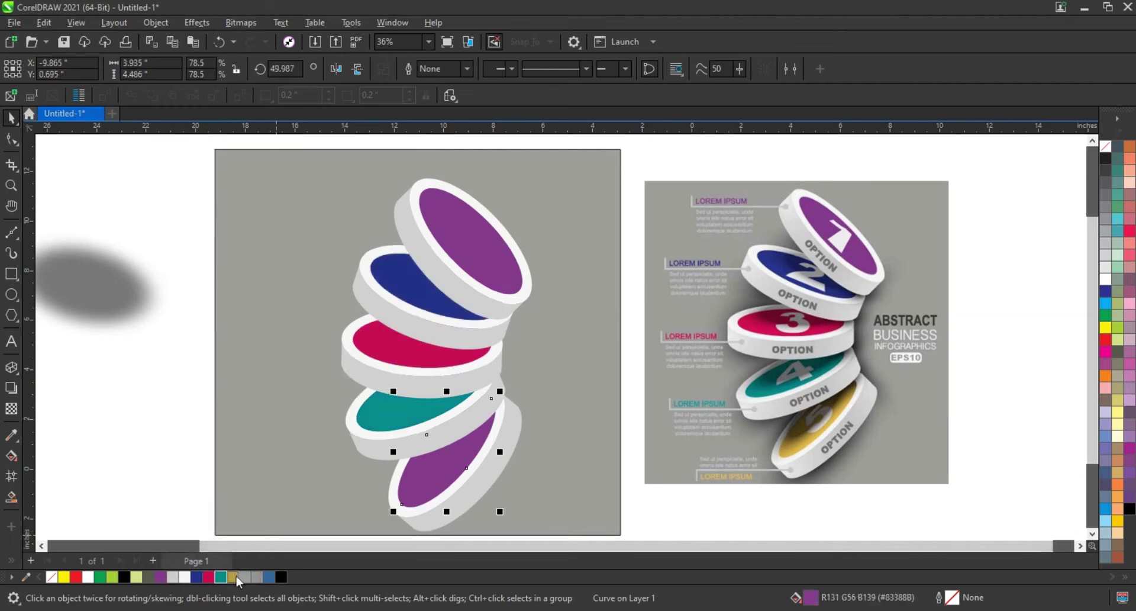
left_click(232, 576)
left_click(165, 406)
- Move the blurred shadow onto the disc stack and scale it to fit
left_click_drag(99, 286, 438, 299)
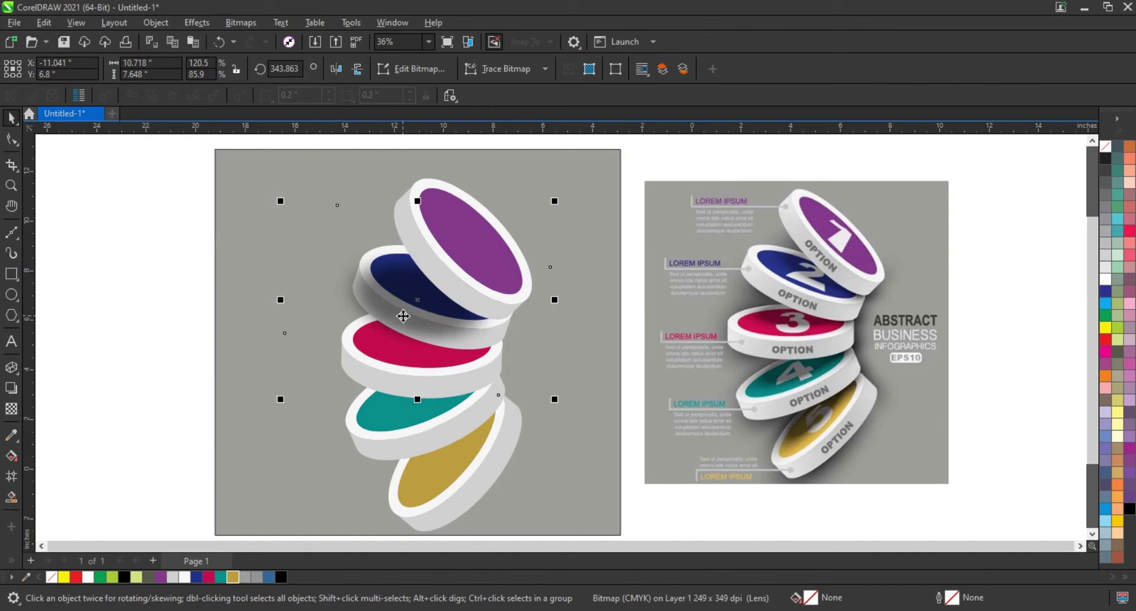
left_click_drag(586, 379, 562, 381)
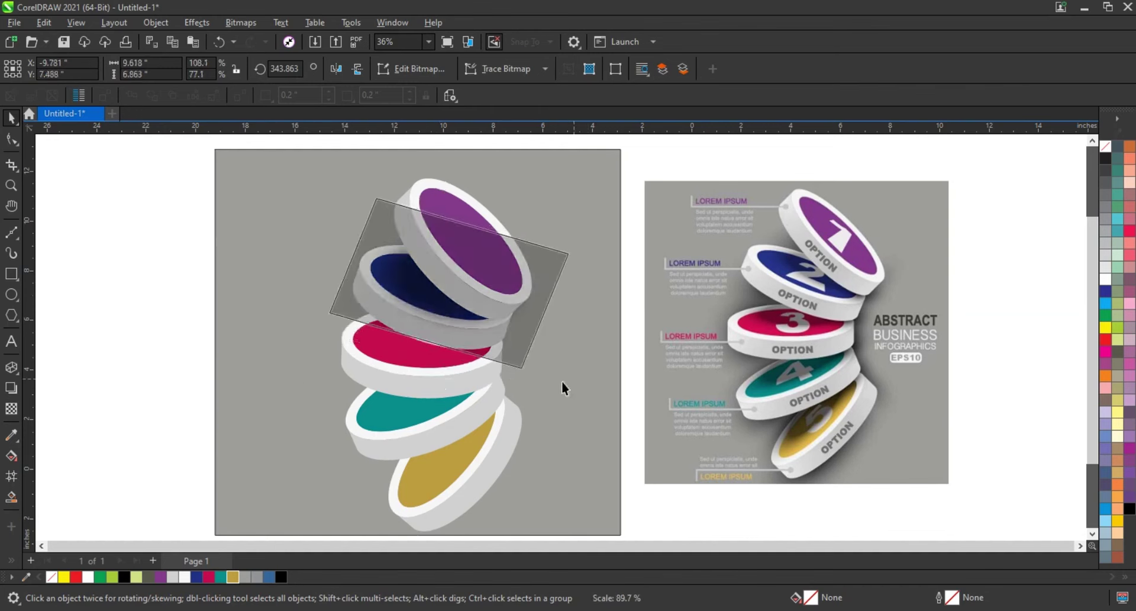
left_click_drag(451, 289, 443, 367)
left_click(442, 367)
left_click(468, 356)
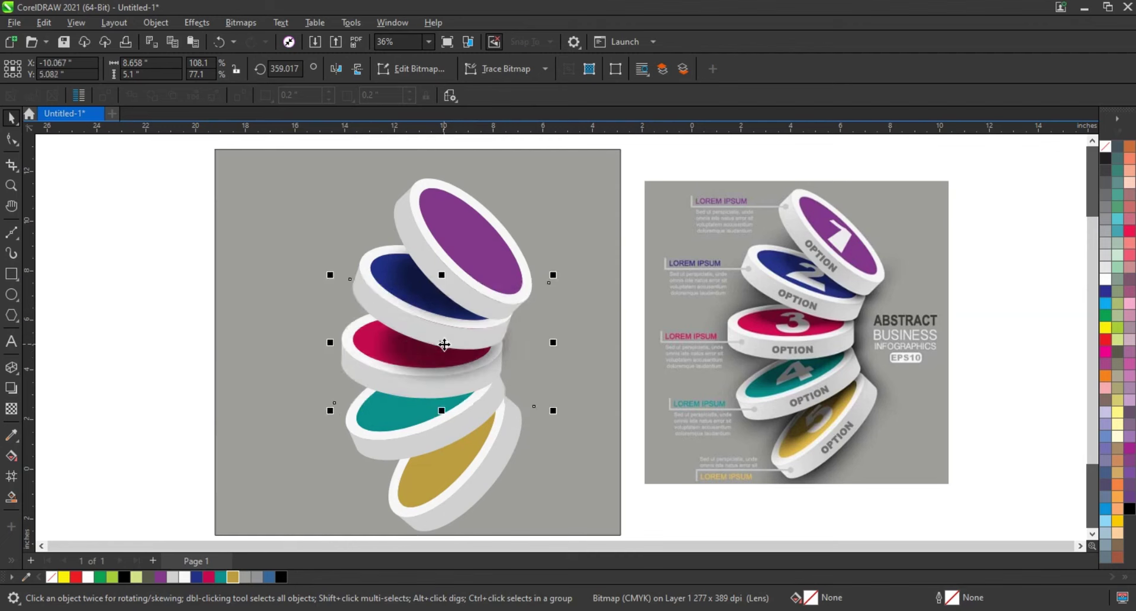
left_click_drag(448, 353, 469, 409)
- Rotate the shadow about 20° and fine-tune its size and position
left_click(468, 409)
left_click_drag(569, 445, 477, 396)
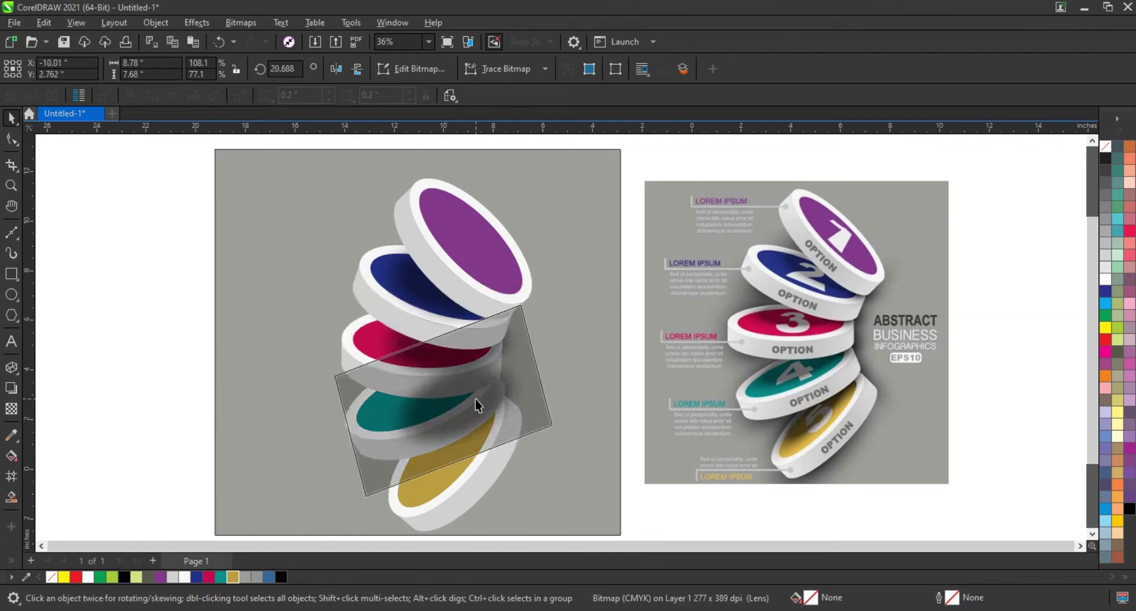
left_click(469, 398)
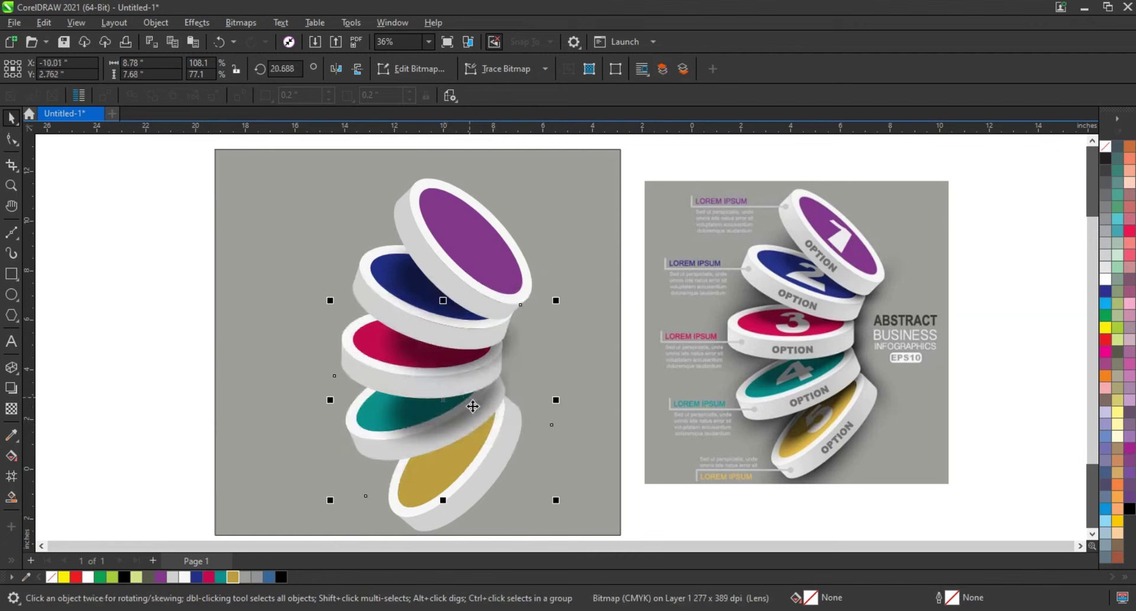
left_click_drag(556, 499, 547, 492)
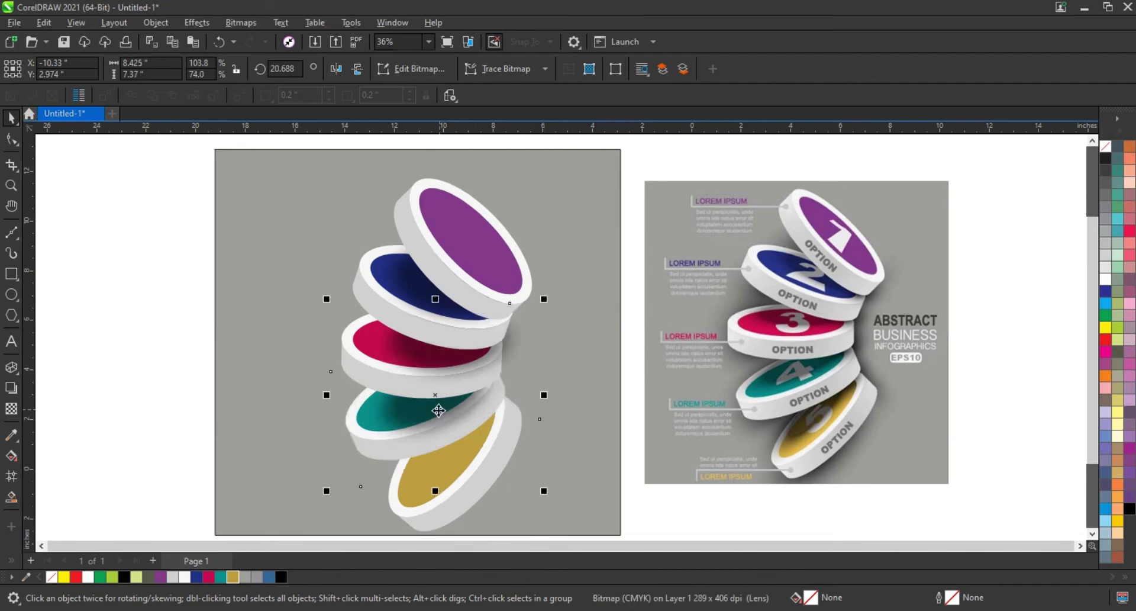
mouse_move(439, 413)
left_mouse_down()
mouse_move(428, 410)
mouse_move(486, 417)
left_mouse_up()
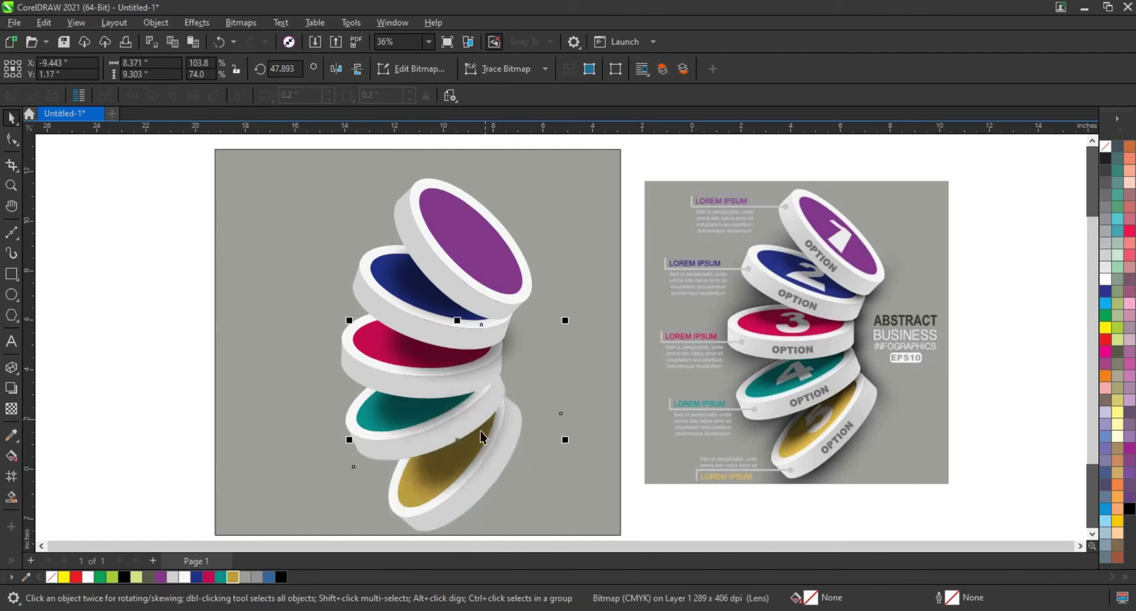
- Enlarge the grey background from its centre, widen its left edge, and preview full screen with F9
scroll(430, 310, "down", 2)
left_click_drag(303, 443, 291, 456)
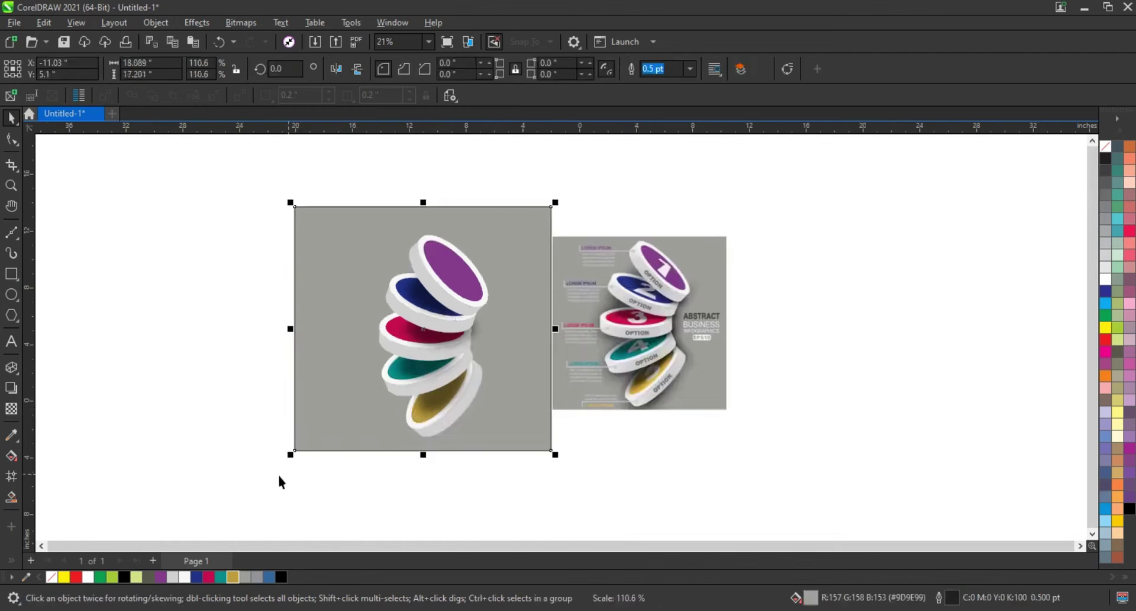
left_click(759, 497)
key("F4")
left_click_drag(168, 145, 563, 521)
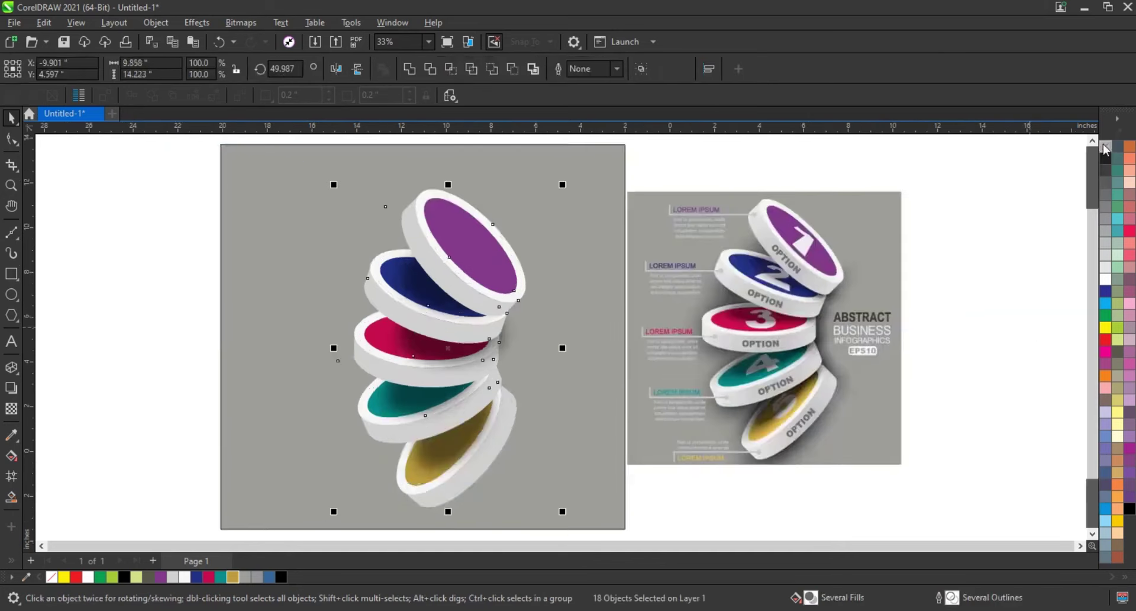
left_click(198, 319)
left_click(222, 332)
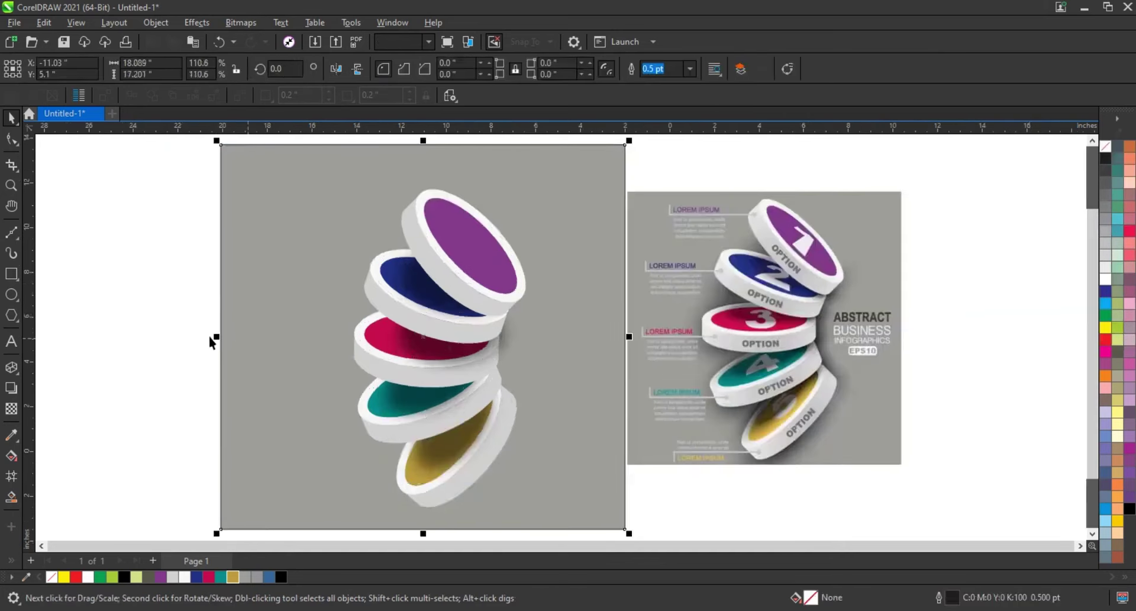
left_click_drag(216, 338, 193, 338)
left_click(140, 345)
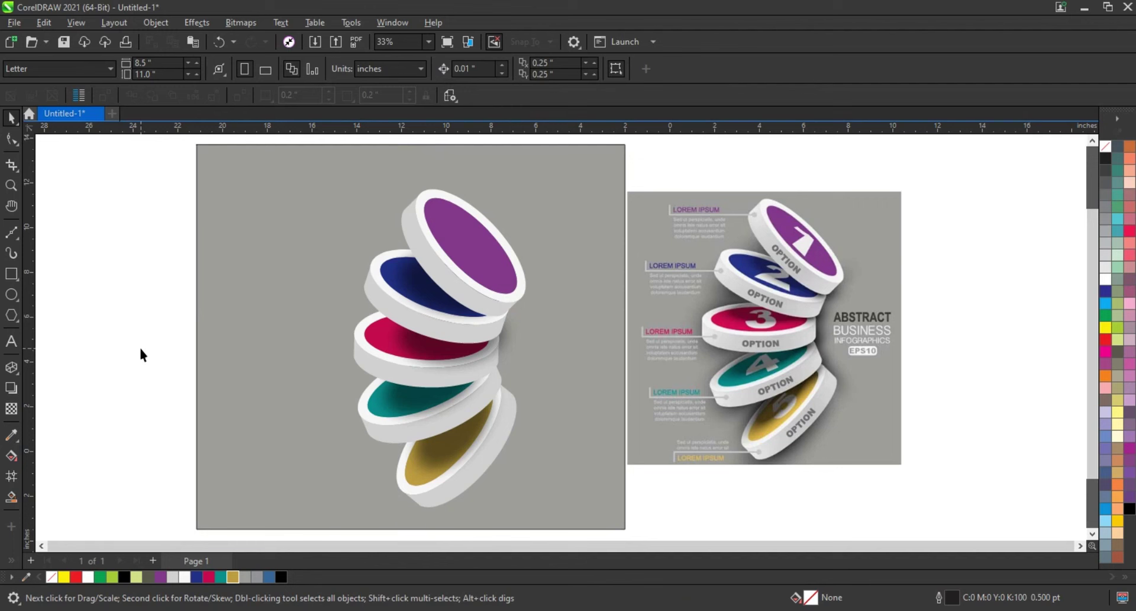
key("F9")
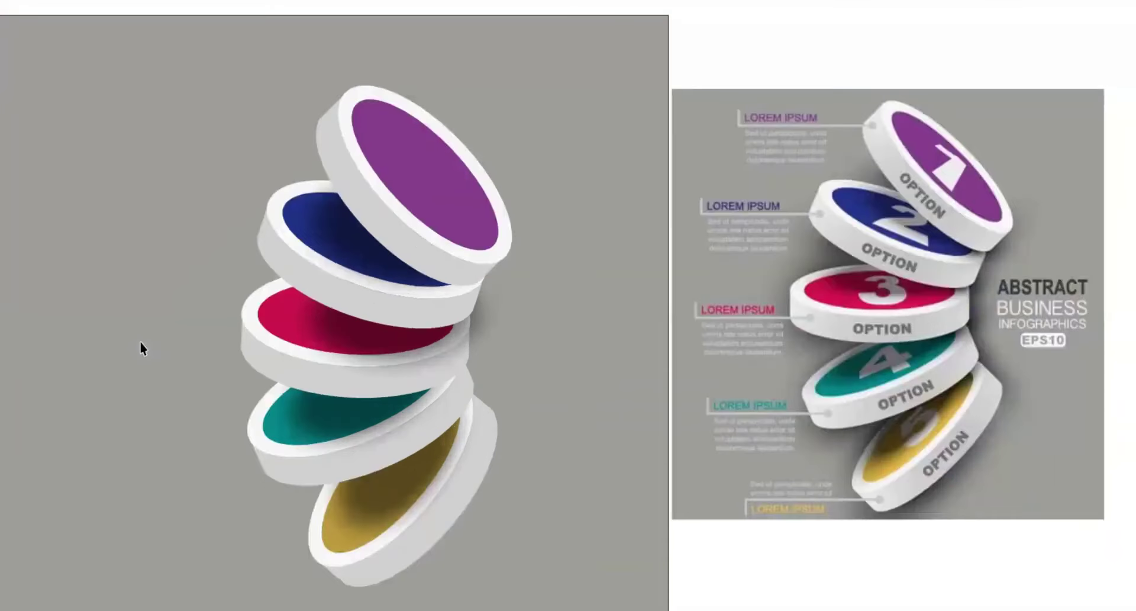
- Create a large numeral 1 text and convert it to curves
left_click(140, 342)
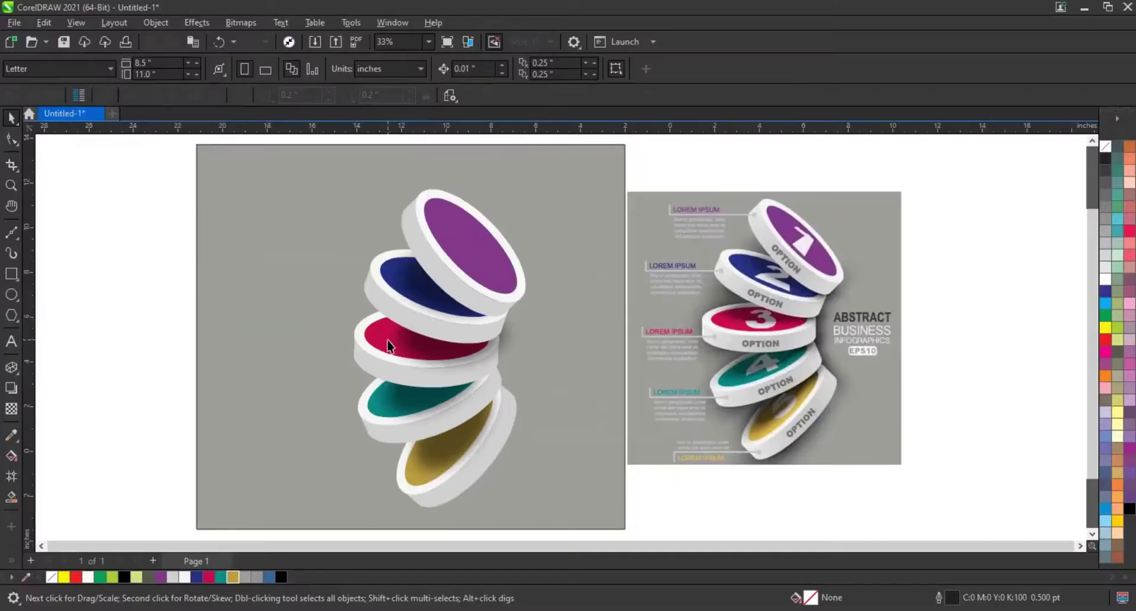
left_click(11, 341)
left_click(232, 346)
type("1")
key("ctrl+space")
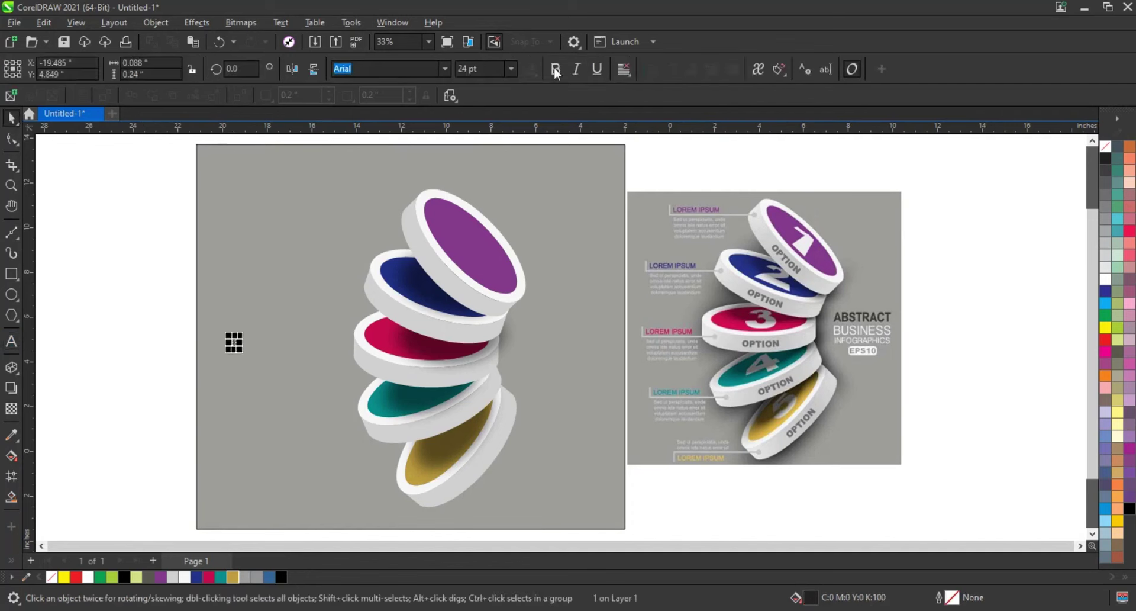
left_click_drag(241, 350, 267, 411)
key("ctrl+q")
- Move the 1 onto the top purple disc, make it white, and perspective-skew it to the tilt
mouse_move(248, 370)
left_mouse_down()
mouse_move(472, 262)
mouse_move(462, 225)
left_mouse_up()
left_click(1105, 286)
left_click(156, 22)
left_click(385, 367)
mouse_move(451, 303)
left_mouse_down()
mouse_move(478, 269)
mouse_move(456, 253)
mouse_move(473, 232)
left_mouse_up()
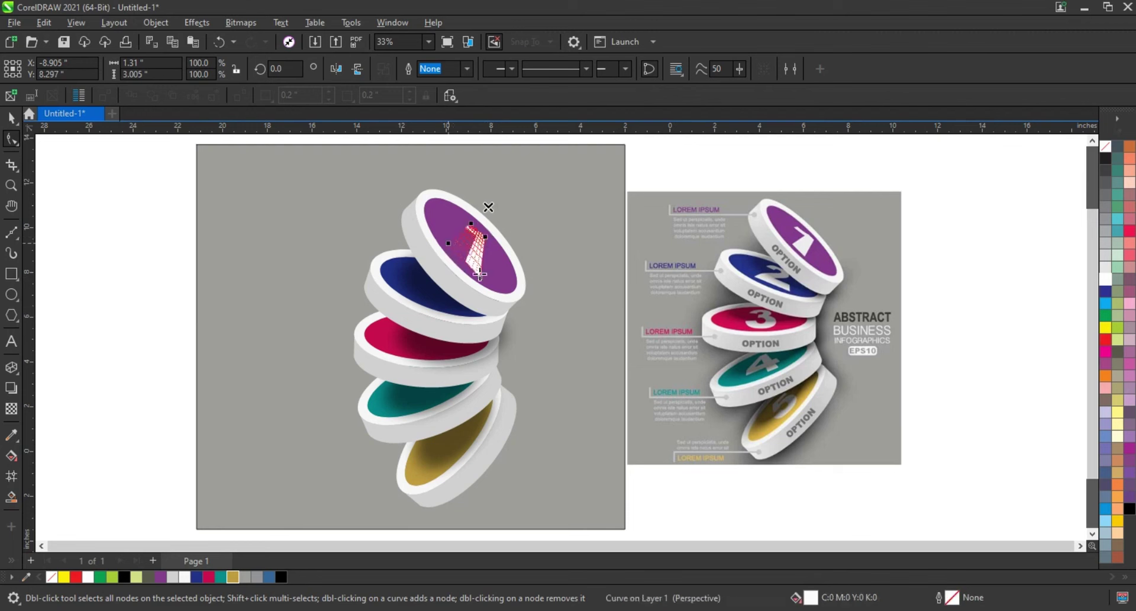
key("space")
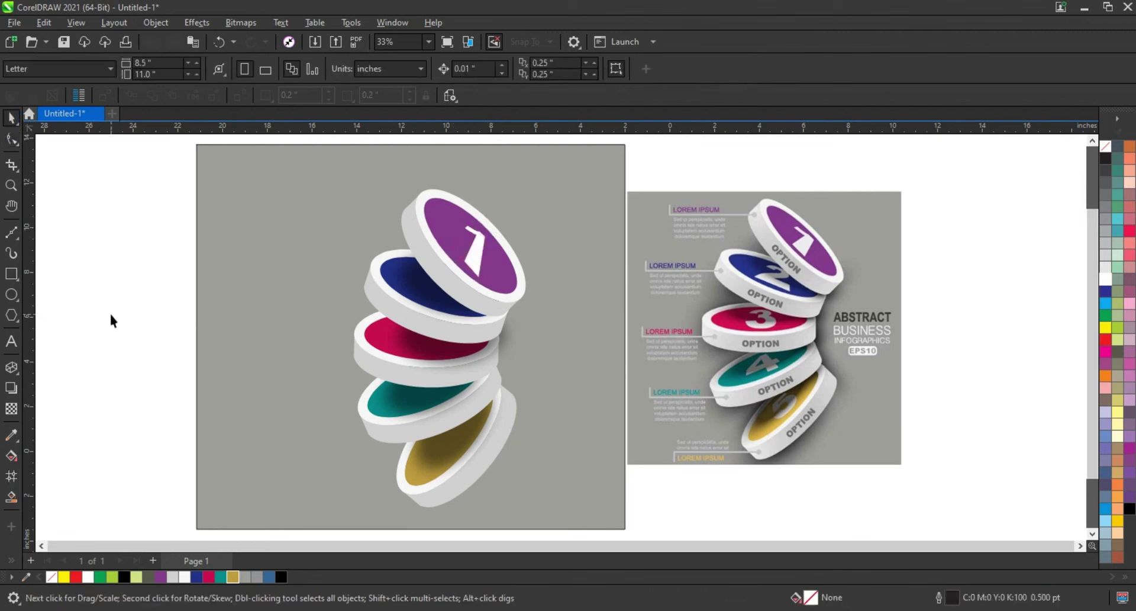